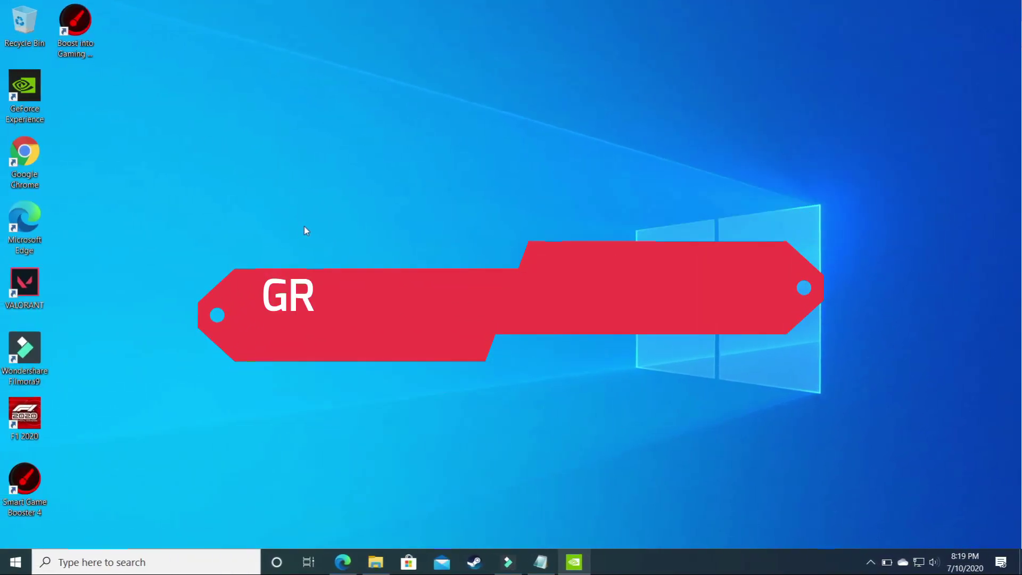
Step: Open the NVIDIA Control Panel from the desktop shortcut menu
right_click(371, 208)
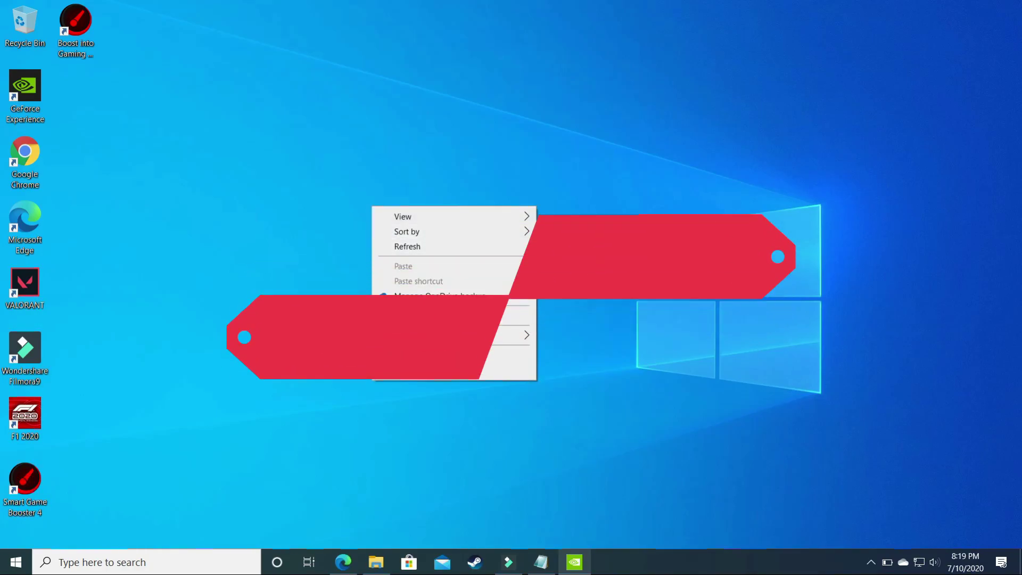
click(417, 316)
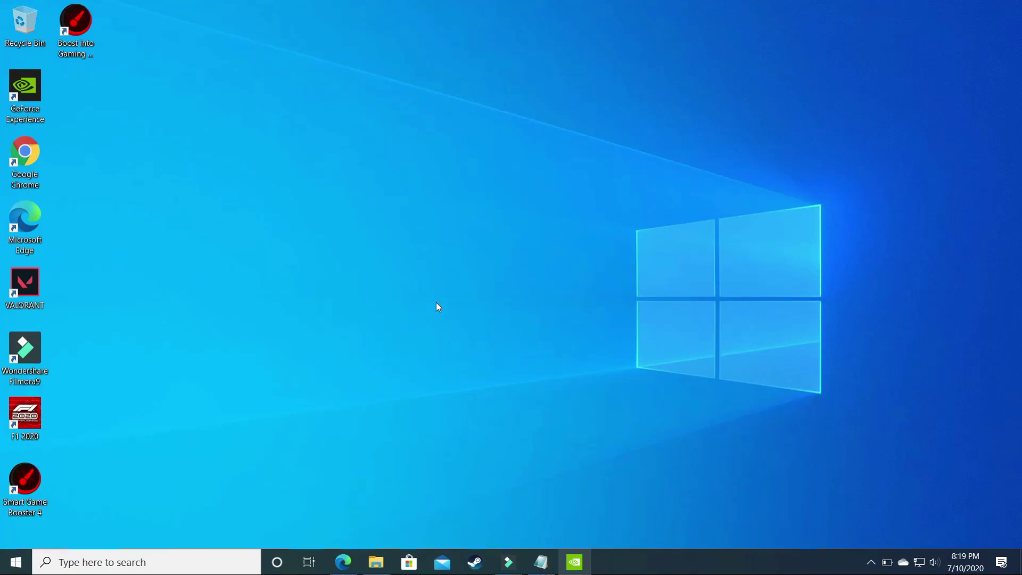
right_click(437, 303)
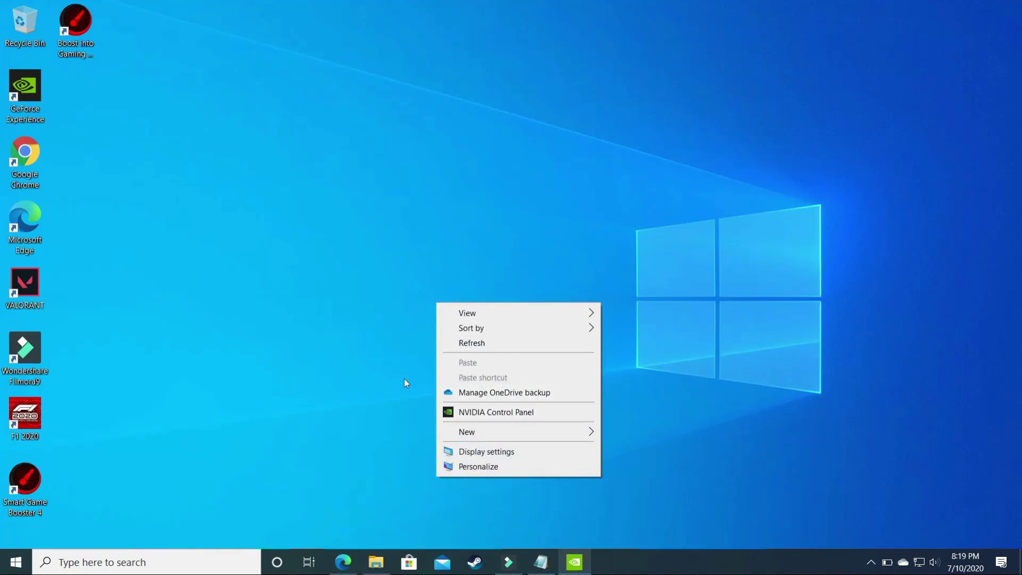
click(390, 369)
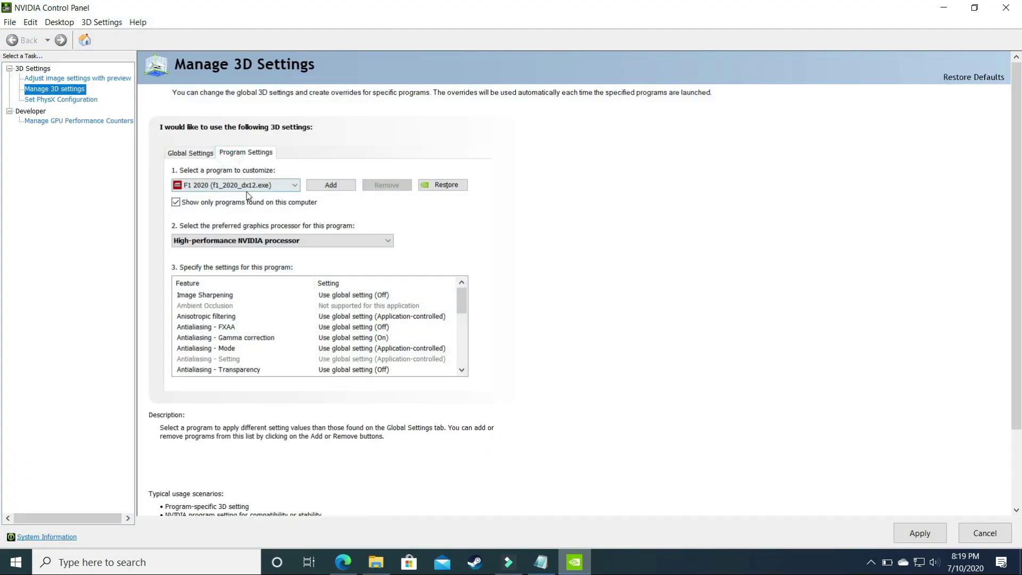
Step: Under Program Settings, set F1 2020 dx12 to use the High-performance NVIDIA processor
click(248, 187)
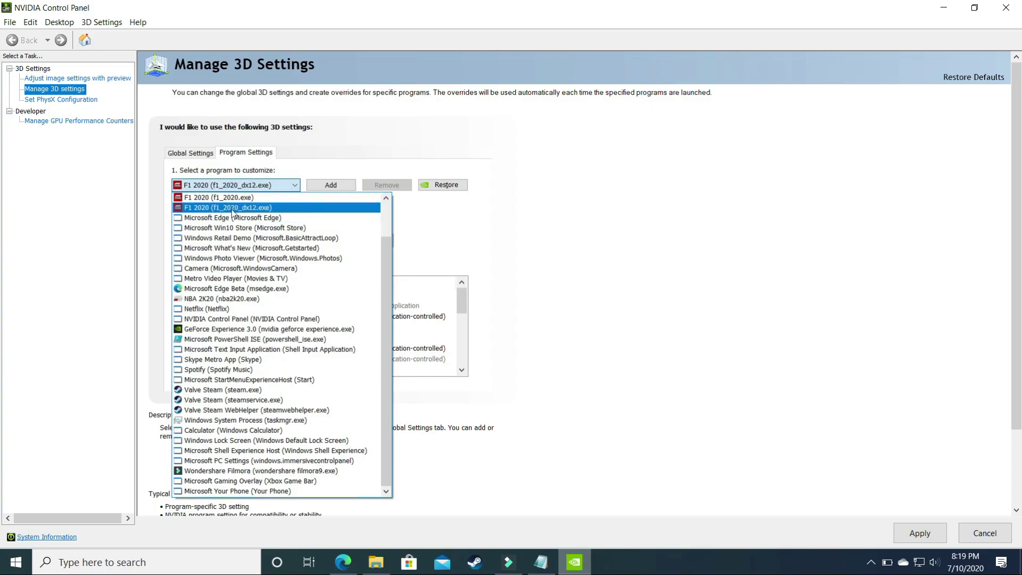
click(235, 209)
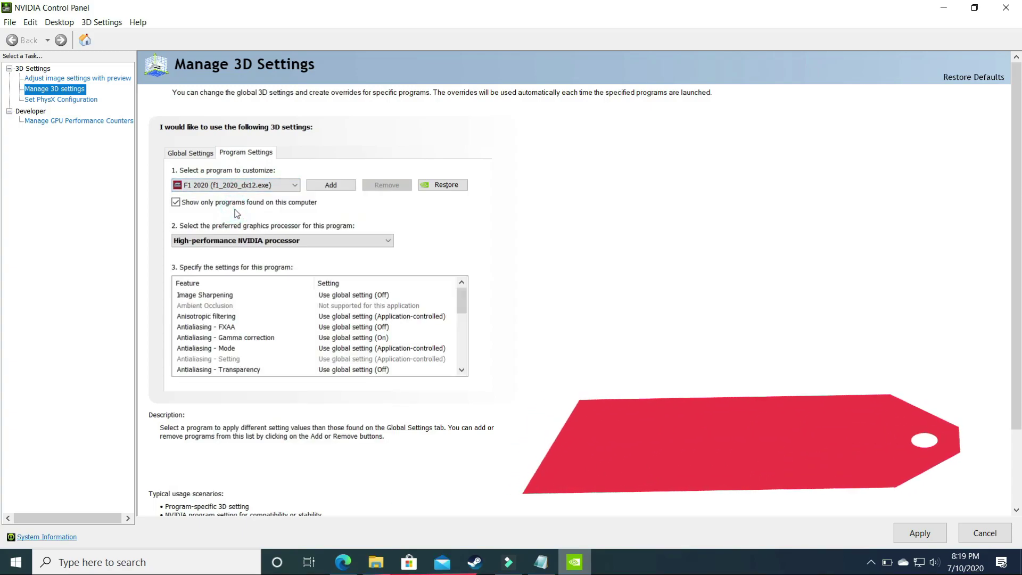
click(236, 242)
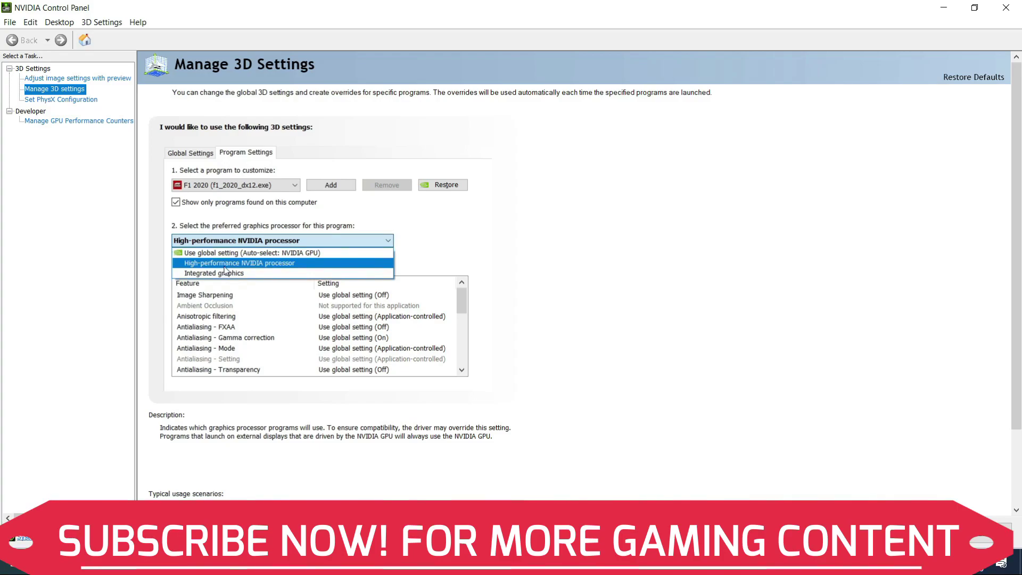
click(222, 266)
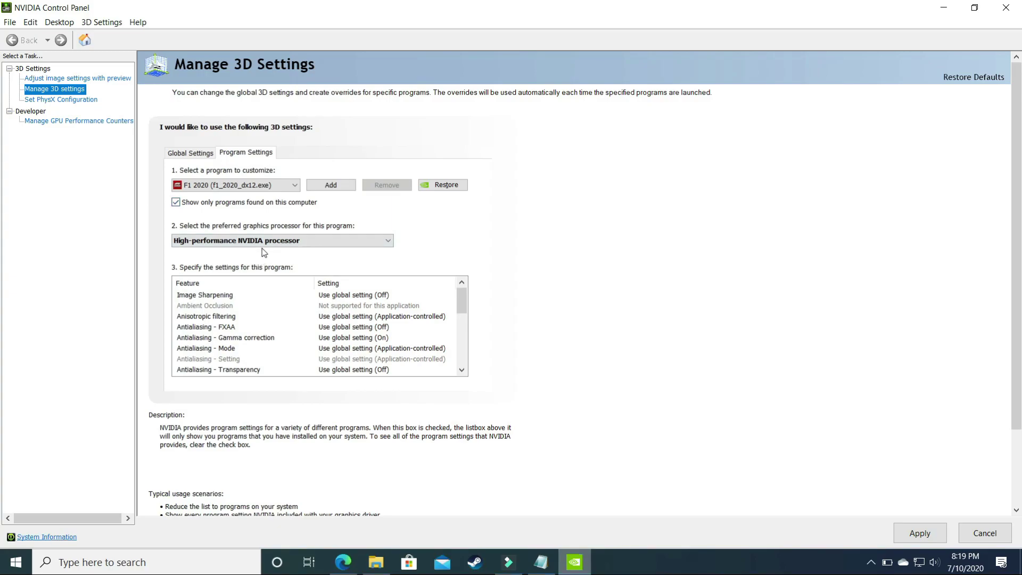
Step: Change F1 2020's Power management mode to Prefer maximum performance
click(262, 240)
click(239, 254)
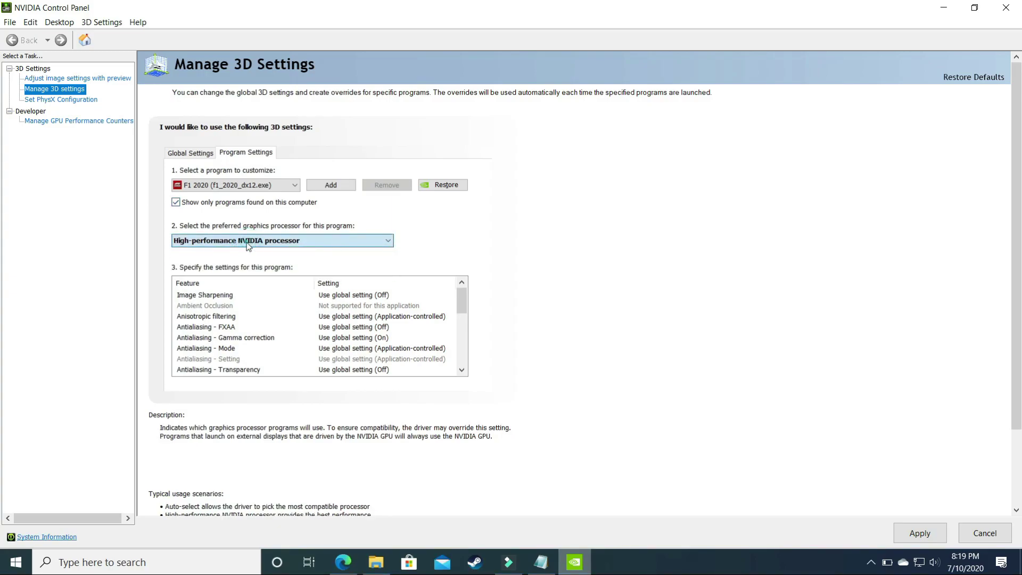
scroll(343, 347, down, 5)
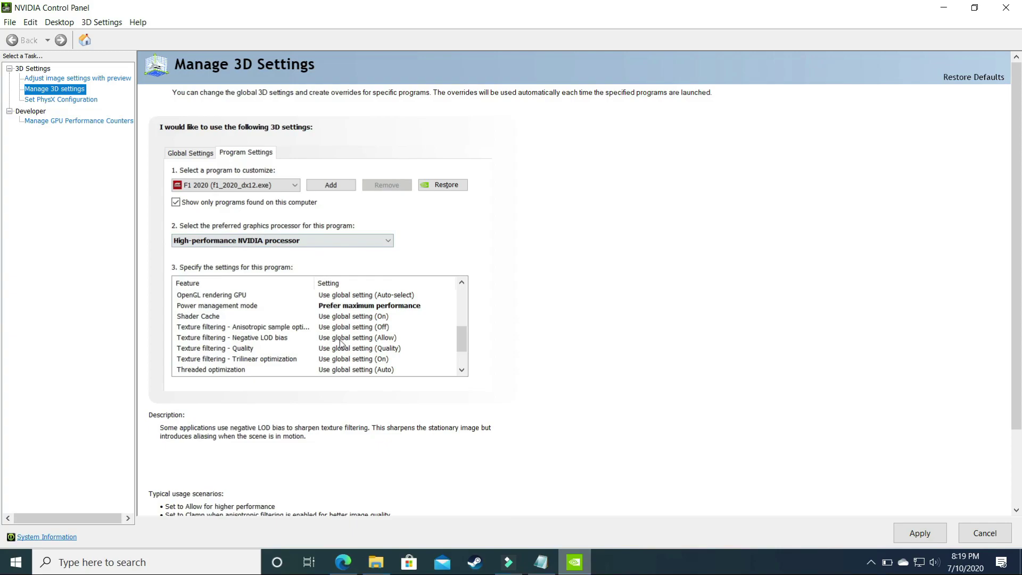
click(241, 305)
click(346, 308)
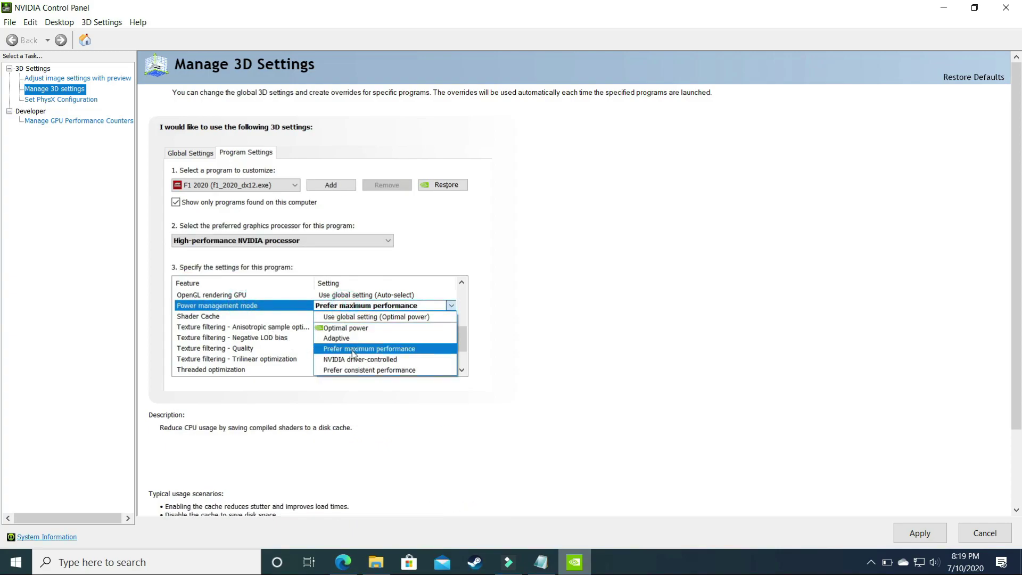
click(355, 350)
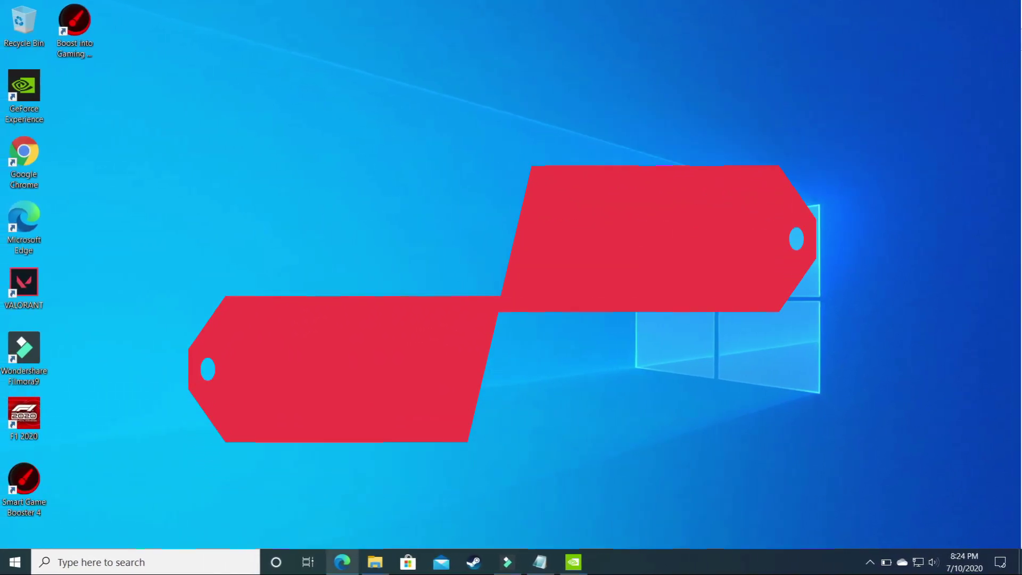
Step: Scroll through the features on the pcgameboost.com Smart Game Booster page in Edge
click(343, 562)
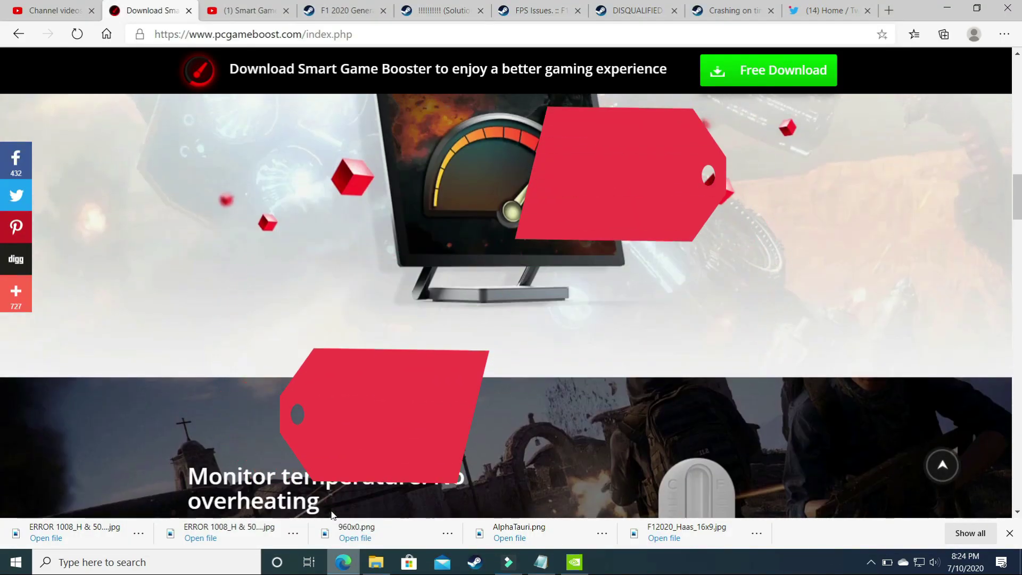
scroll(331, 513, up, 15)
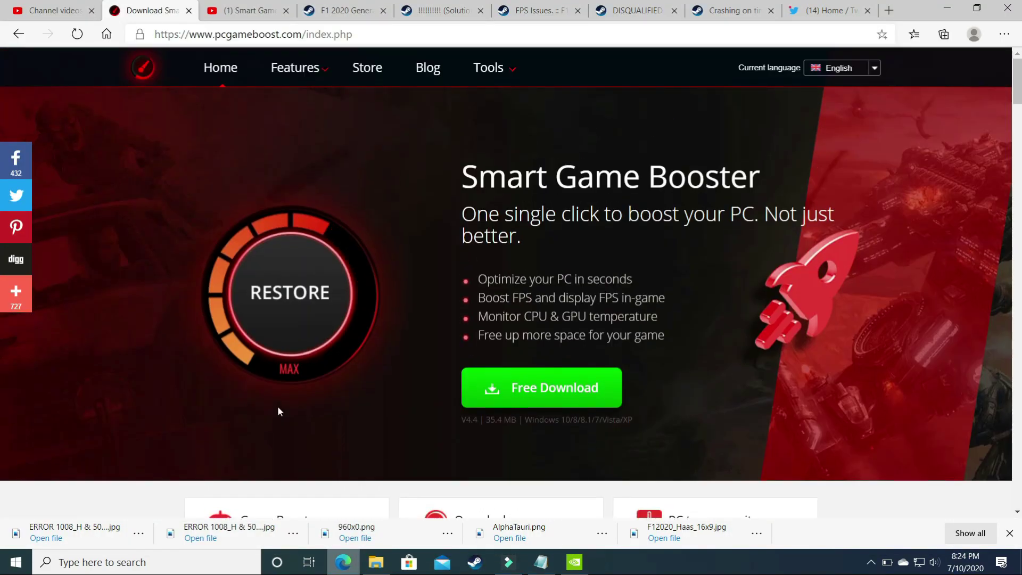
scroll(277, 409, down, 10)
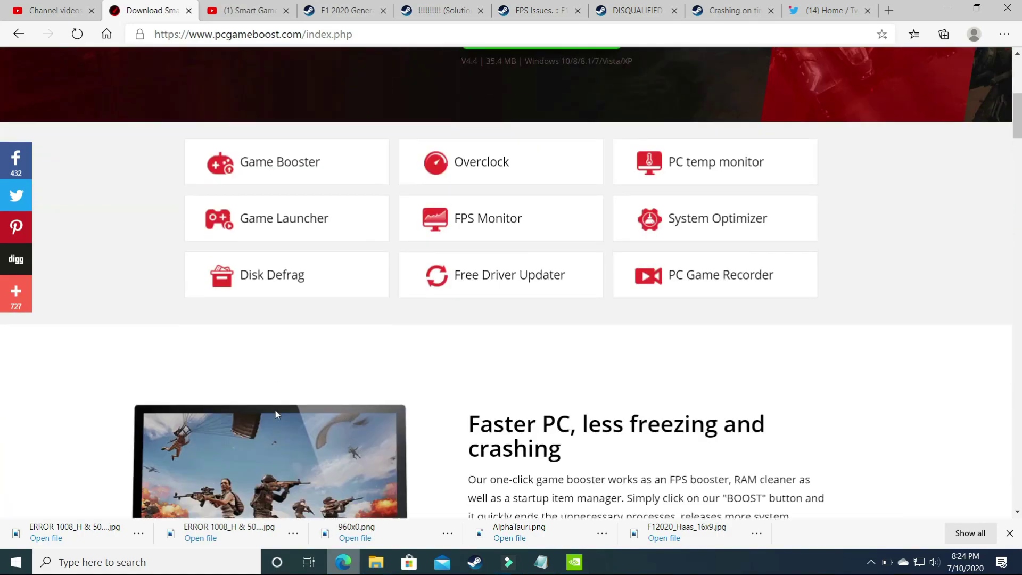
scroll(274, 410, down, 10)
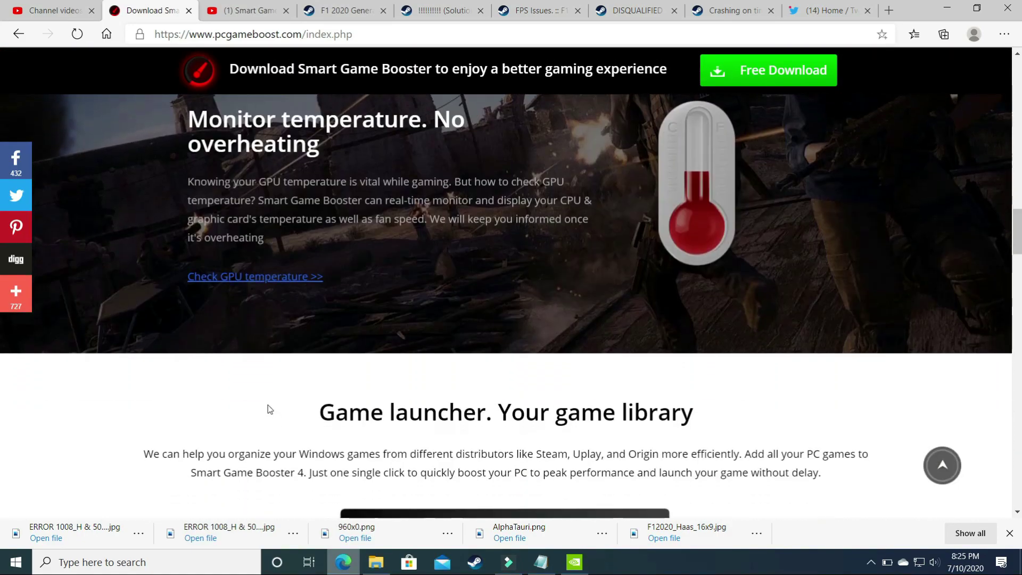
scroll(259, 399, down, 10)
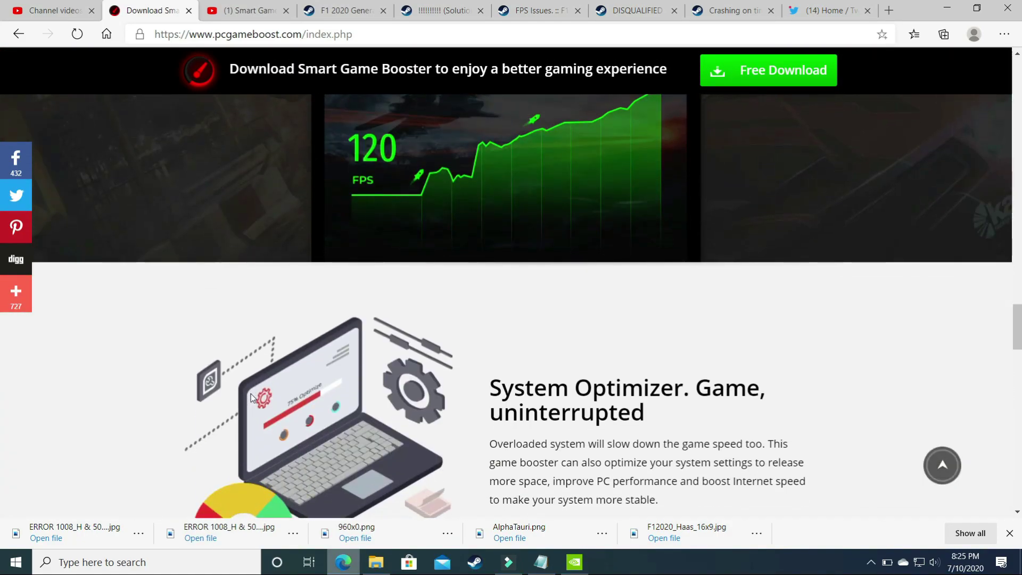
scroll(252, 399, down, 8)
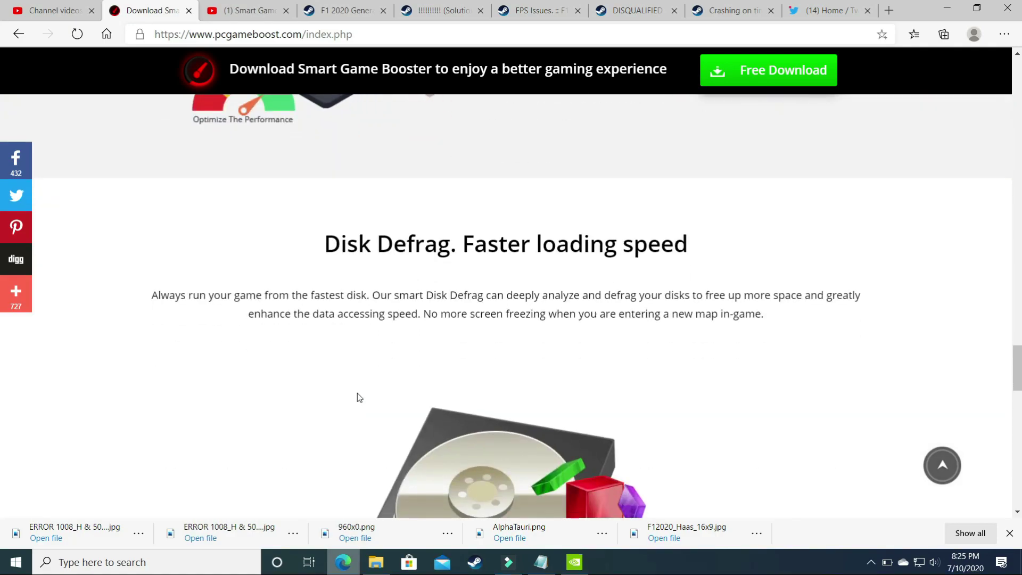
scroll(362, 393, down, 8)
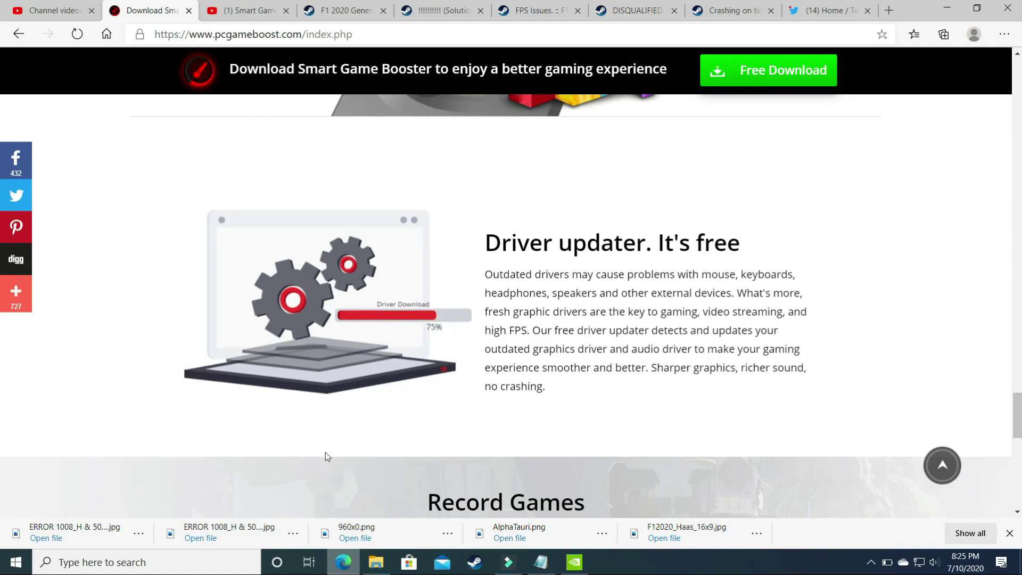
scroll(324, 453, down, 7)
Step: Switch to the YouTube Smart Game Booster setup video and scroll its description
click(219, 6)
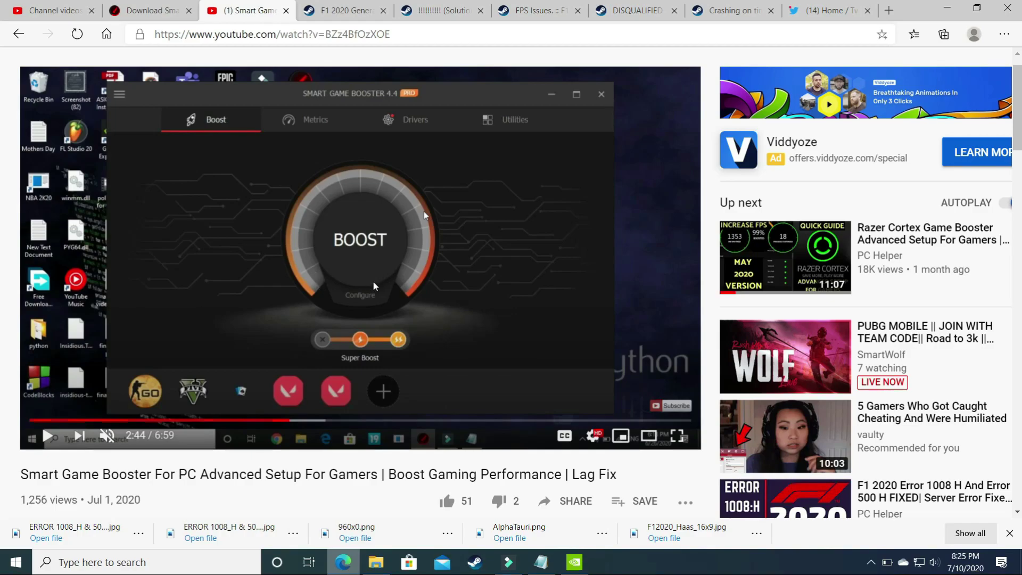
scroll(374, 296, down, 4)
scroll(375, 302, down, 1)
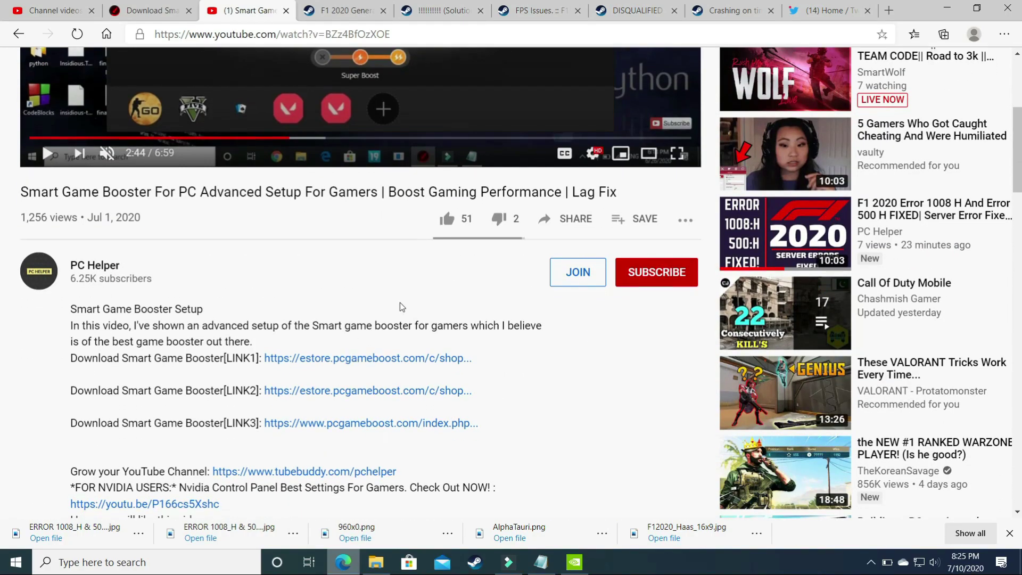
scroll(400, 303, up, 1)
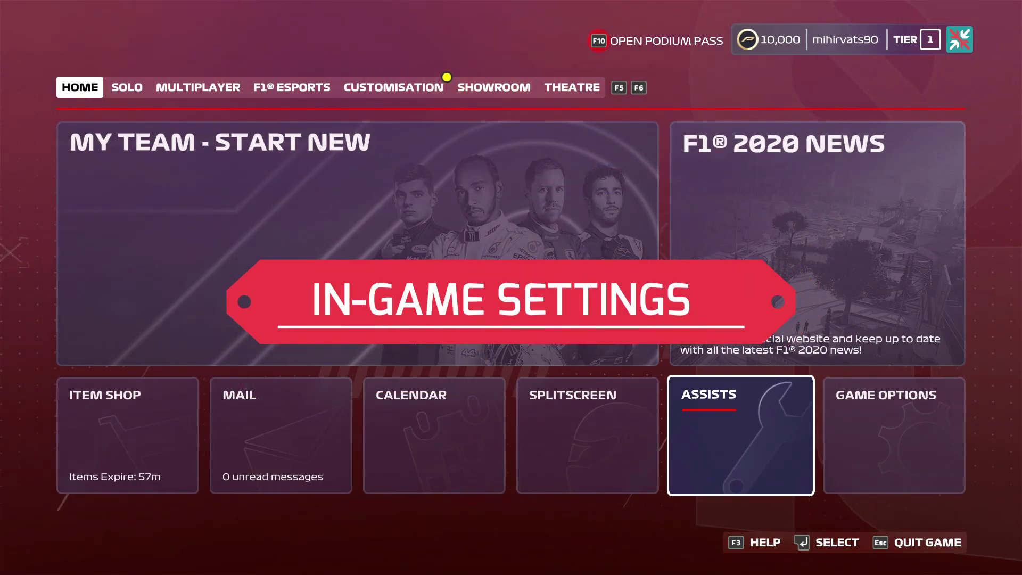
Step: Navigate from the home screen through Game Options and Settings to Graphics Options
key(Left)
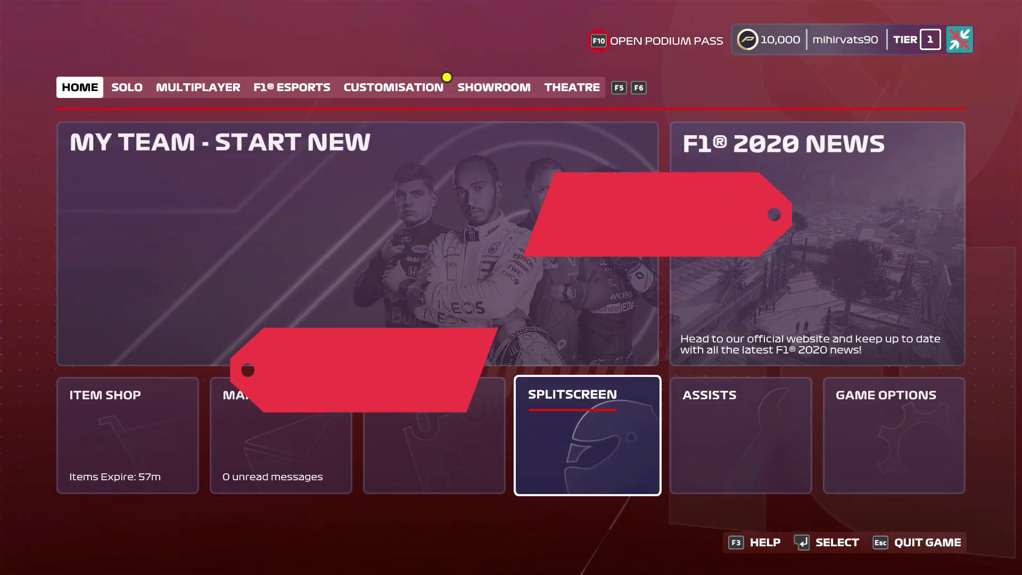
key(Up)
key(Down)
key(Right)
key(Right)
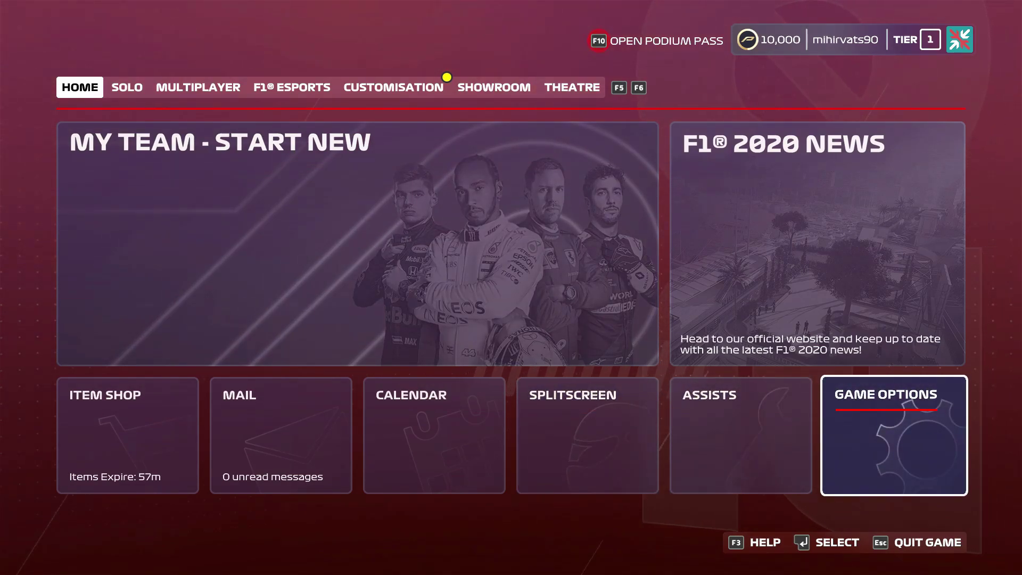
key(Return)
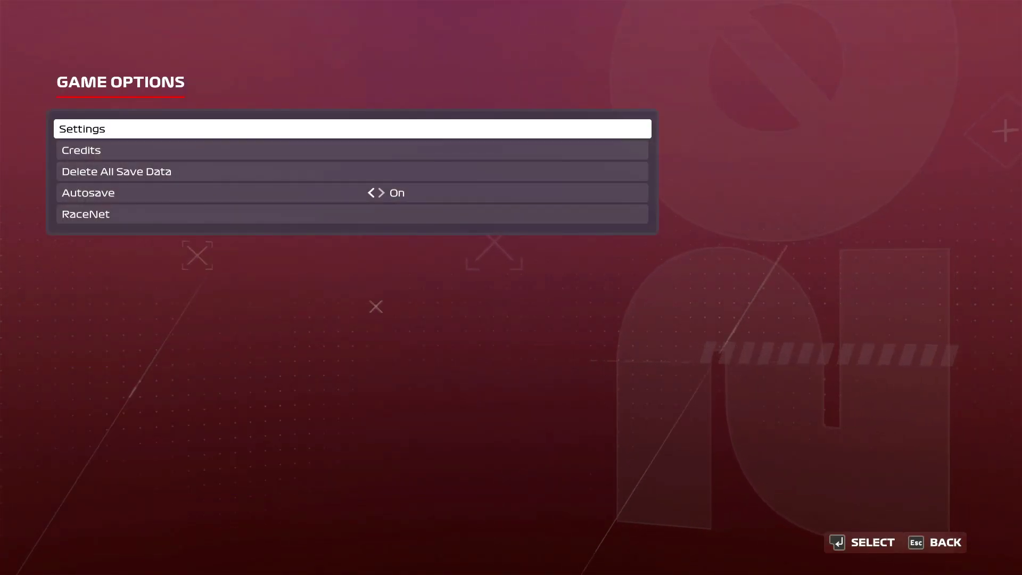
key(Return)
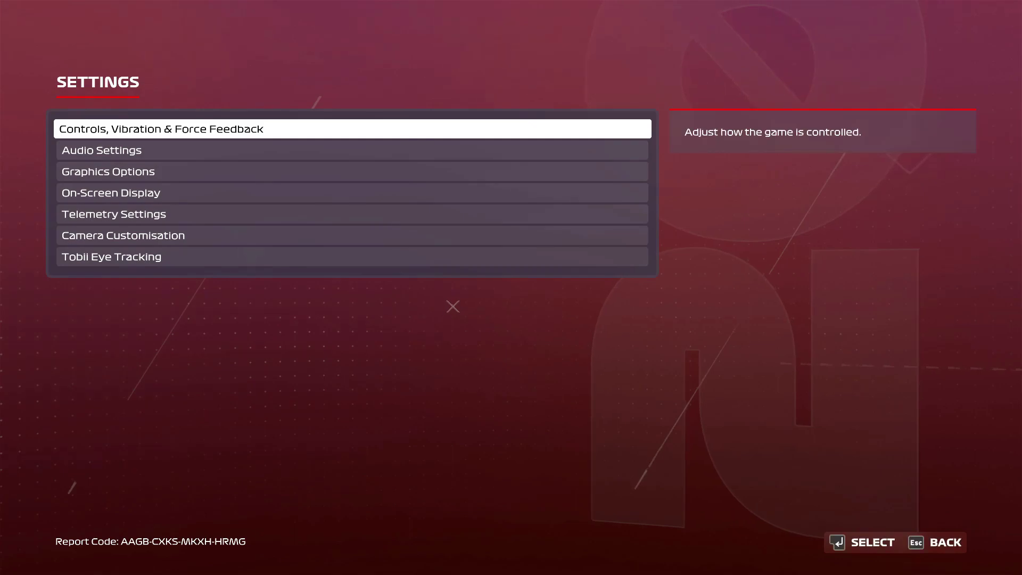
key(Down)
key(Down)
key(Return)
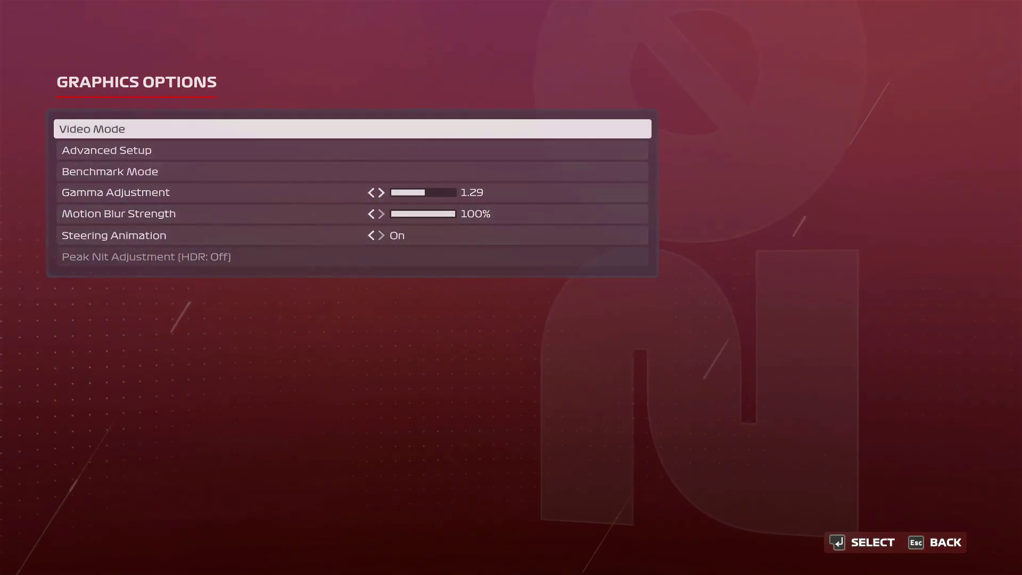
Step: In Video Mode, cycle Anti-Aliasing from TAA Checkerboard to TAA and reach Anisotropic Filtering
key(Return)
key(Down)
key(Down)
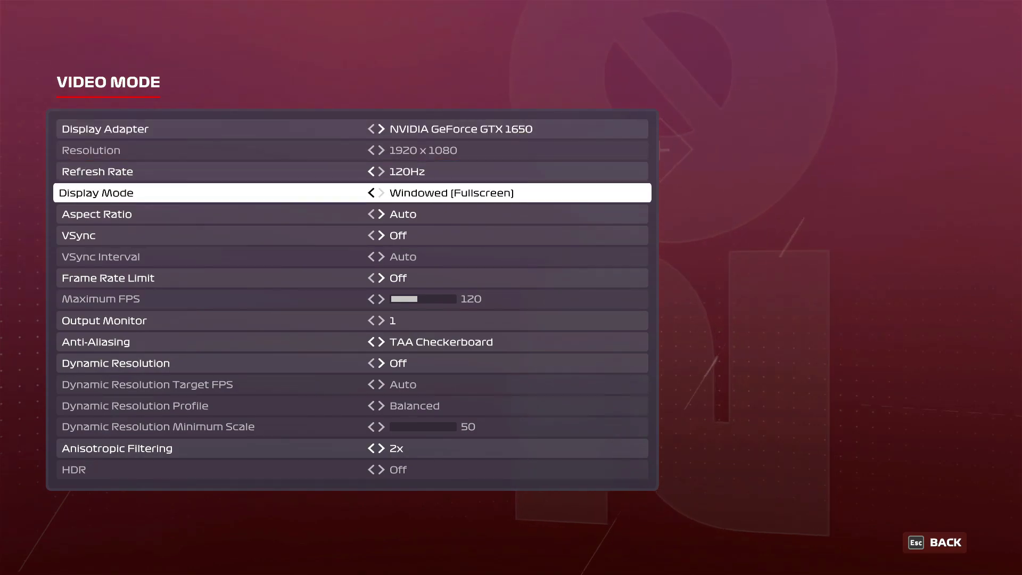
key(Down)
key(Down)
key(Down)
key(Down)
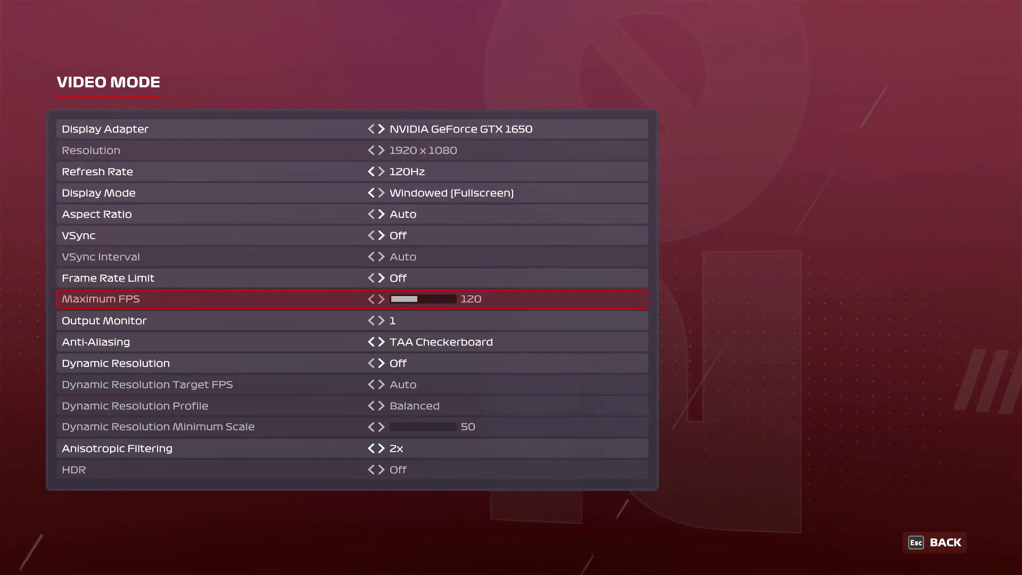
key(Down)
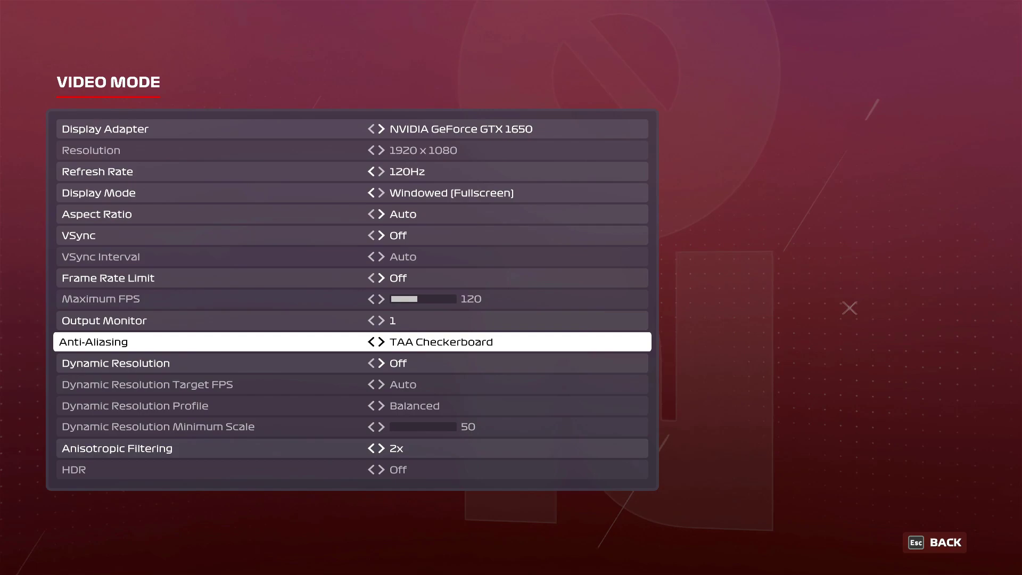
key(Right)
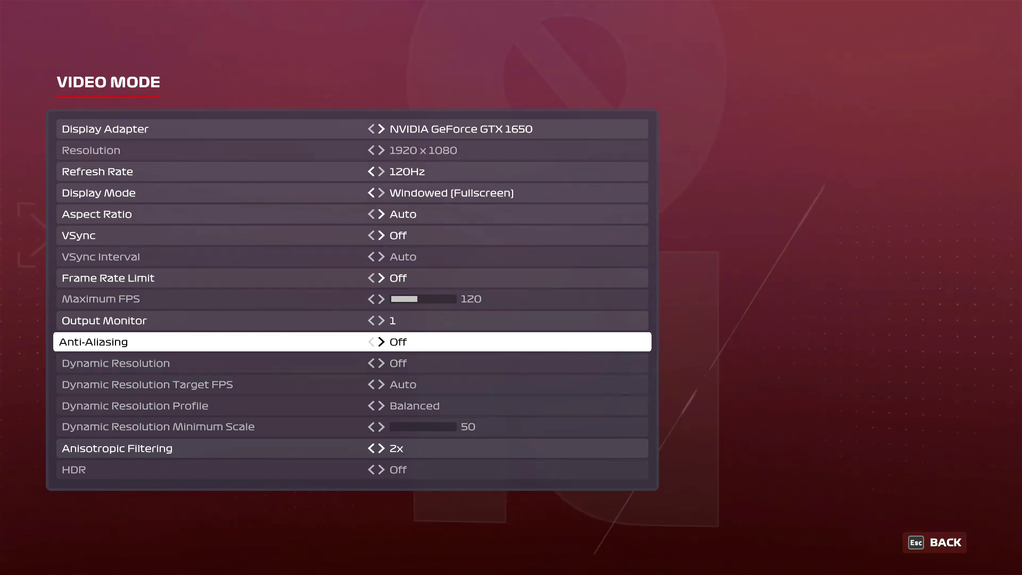
key(Right)
key(Right)
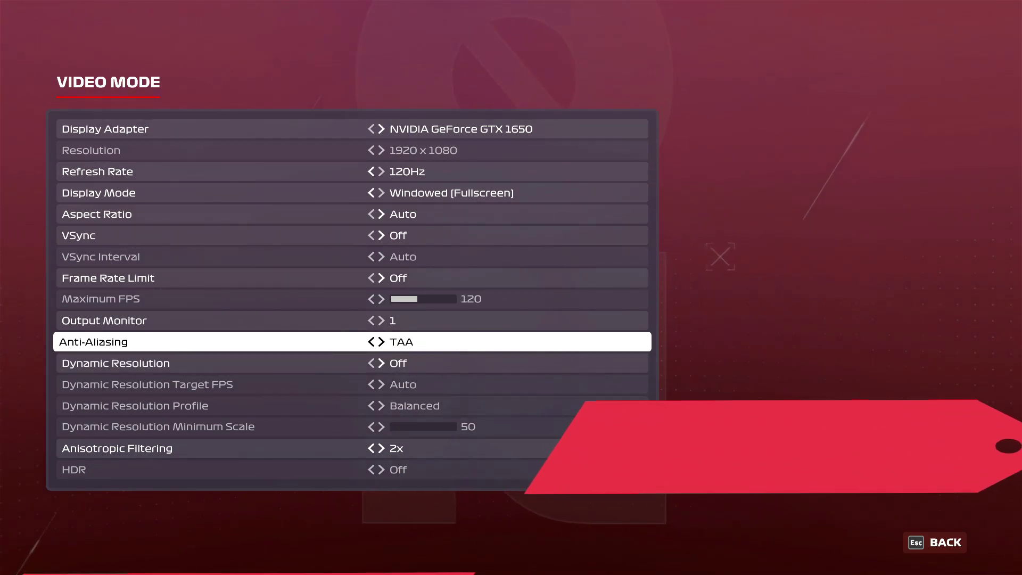
key(Down)
key(Down)
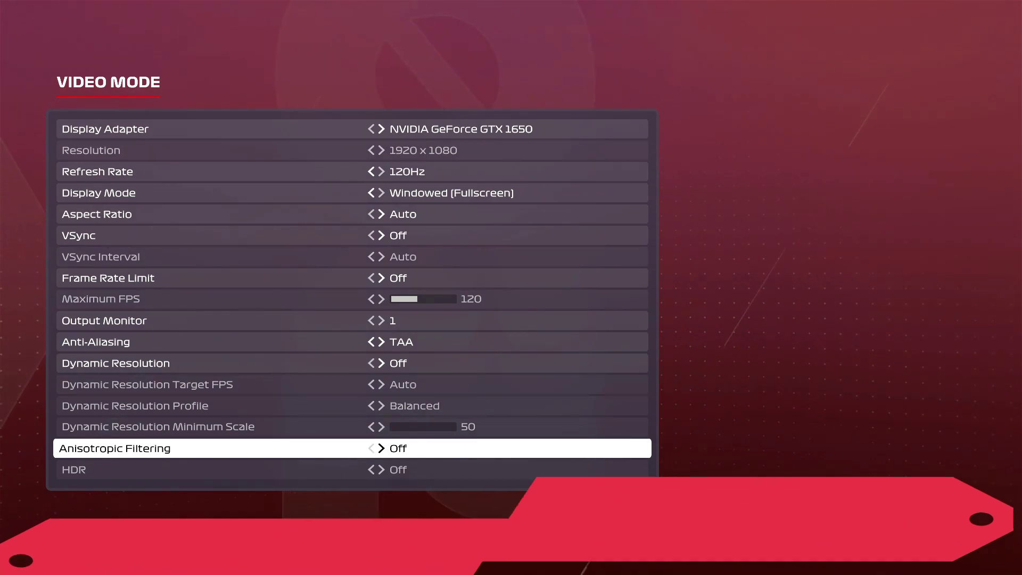
key(Up)
Step: Leave Video Mode discarding the changes, then open Advanced Setup
key(Escape)
key(Escape)
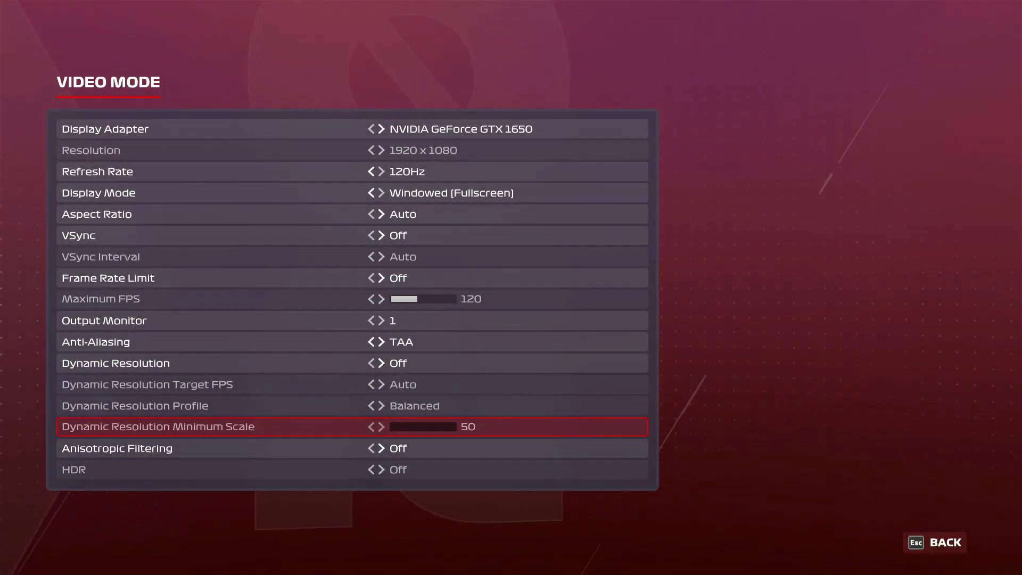
key(Escape)
key(Down)
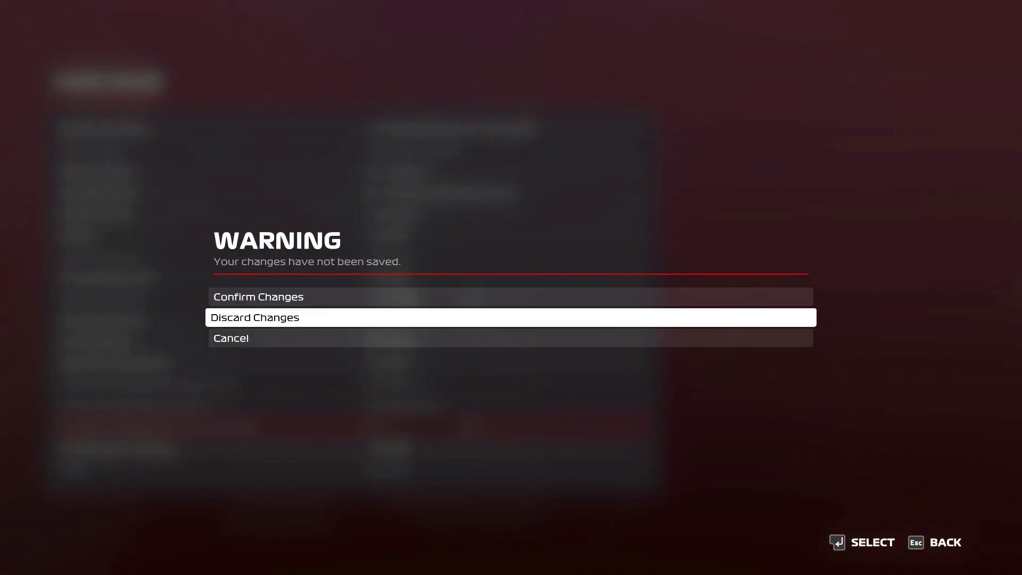
key(Return)
key(Down)
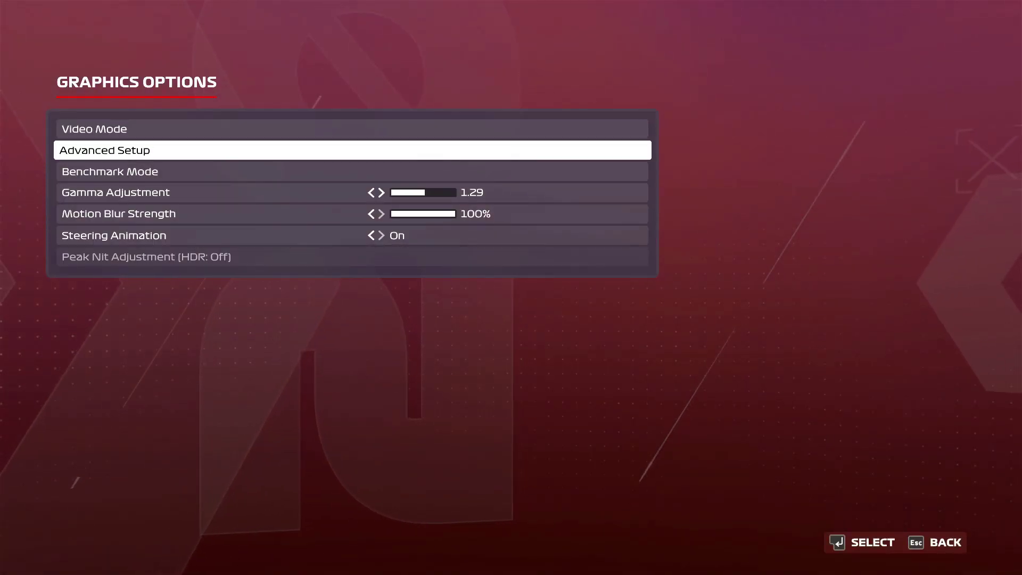
key(Down)
key(Up)
Step: In Advanced Setup, turn Asynchronous Compute off and leave Weather Effects at Medium
key(Return)
key(Down)
key(Down)
key(Down)
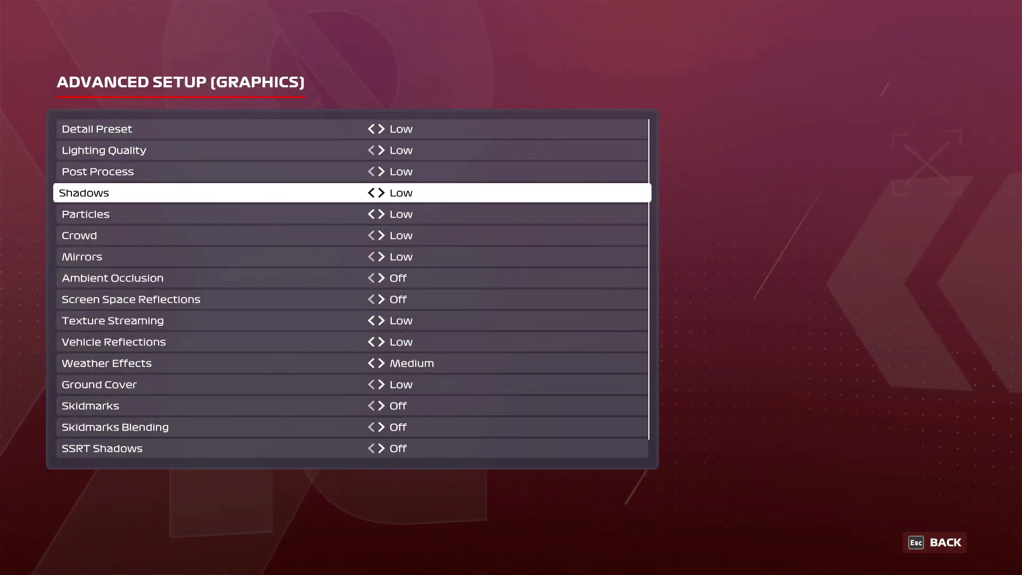
key(Down)
key(Down)
key(Down)
key(Down)
key(Down)
key(Down)
key(Down)
key(Down)
key(Down)
key(Down)
key(Down)
key(Down)
key(Down)
key(Down)
key(Down)
key(Down)
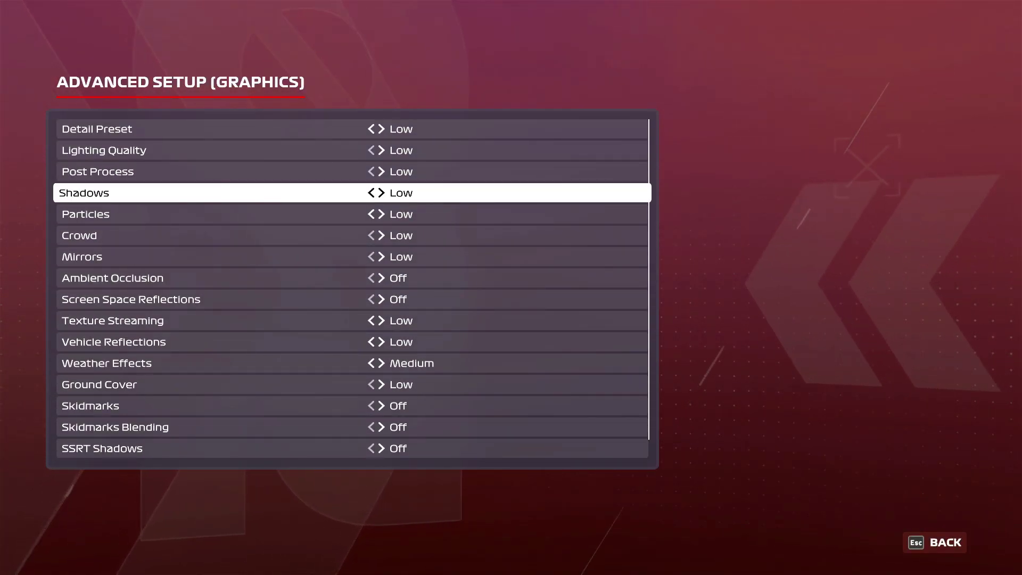
key(Up)
key(Up)
key(Up)
key(Up)
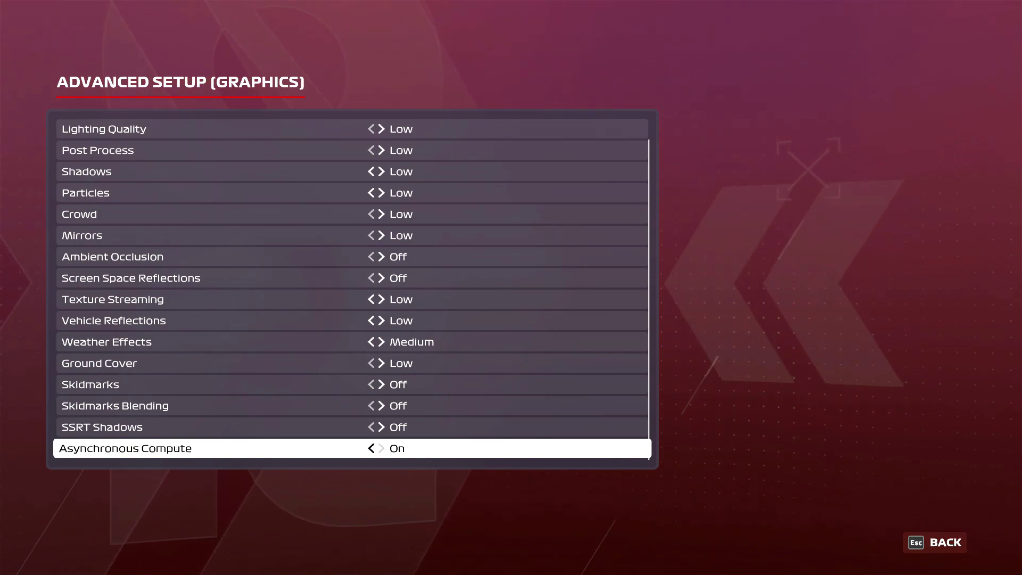
key(Left)
key(Up)
key(Up)
key(Up)
key(Up)
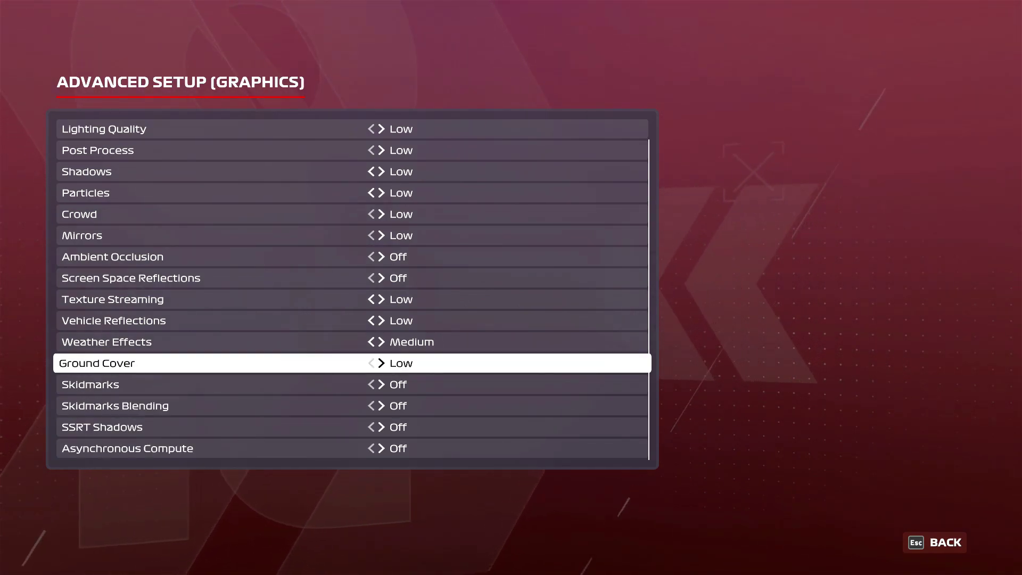
key(Up)
key(Left)
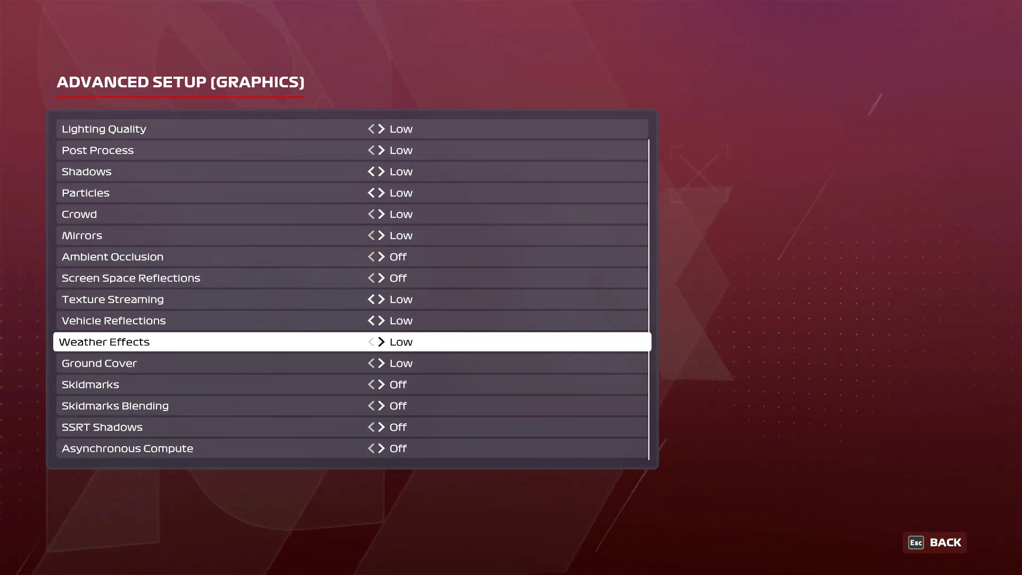
key(Right)
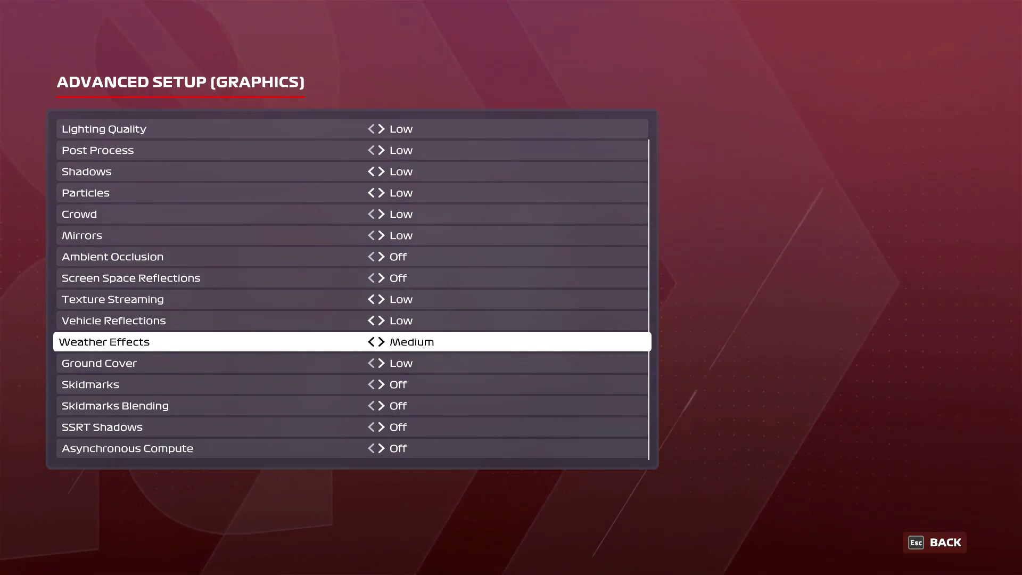
Step: Back out of Advanced Setup, Graphics Options and the Settings menu
key(Escape)
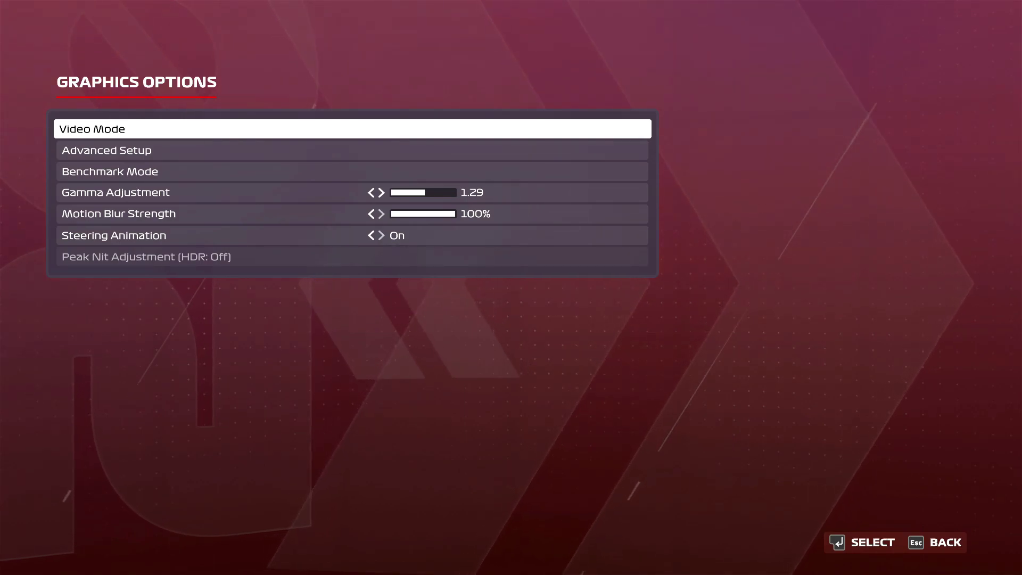
key(Escape)
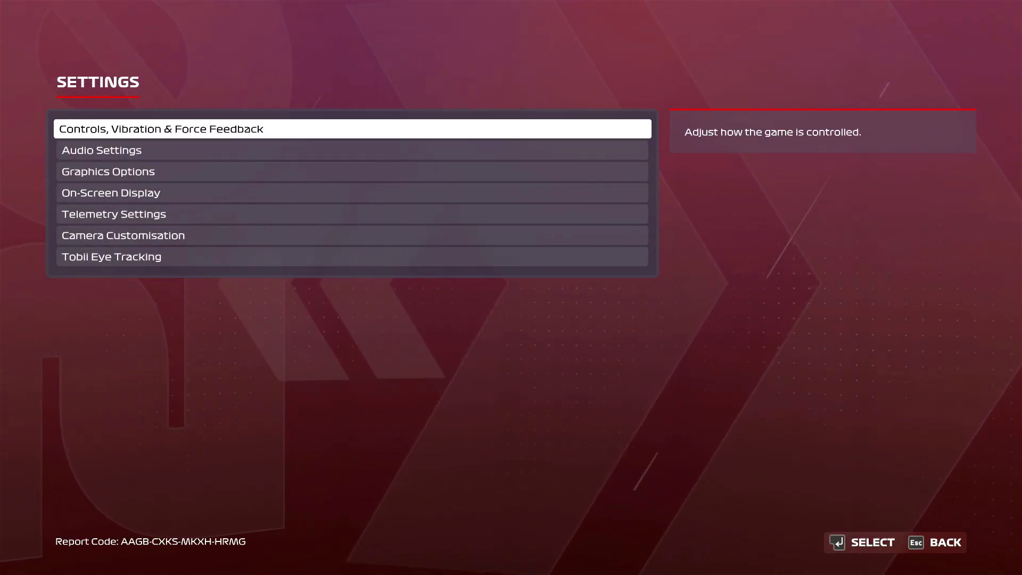
key(Escape)
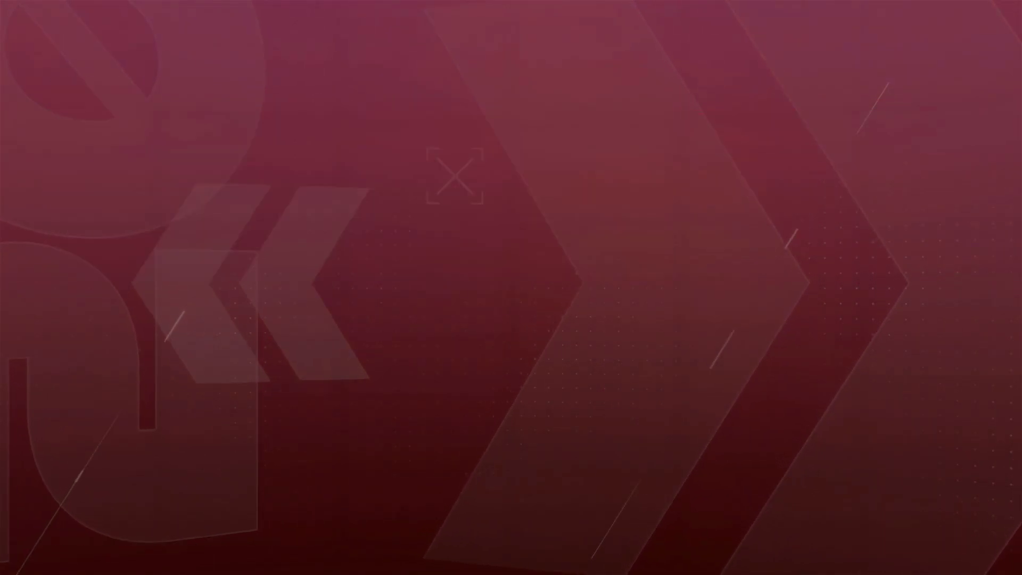
Step: Back out to the title screen, get past it, then Alt+Tab to the desktop
key(Escape)
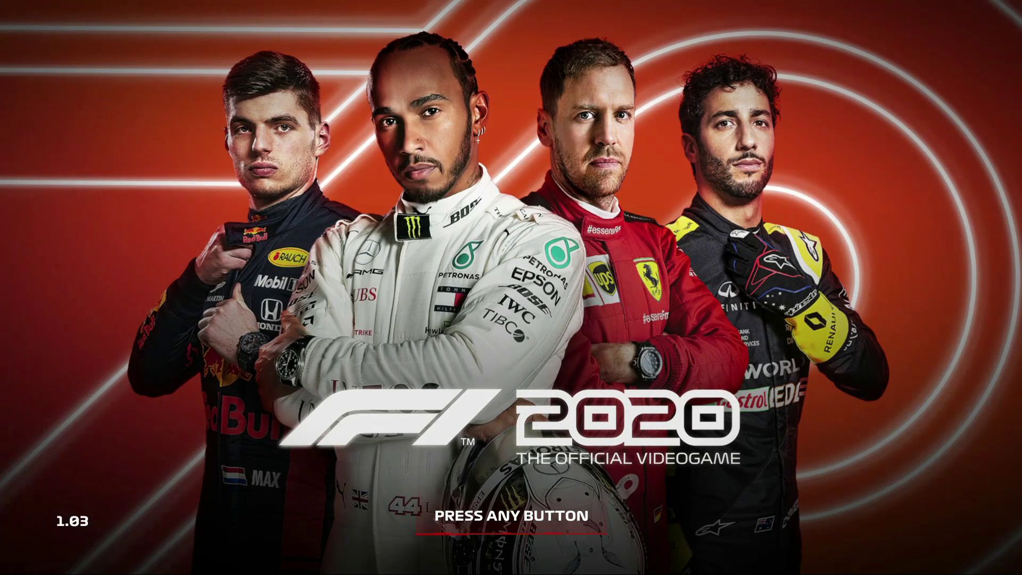
key(Return)
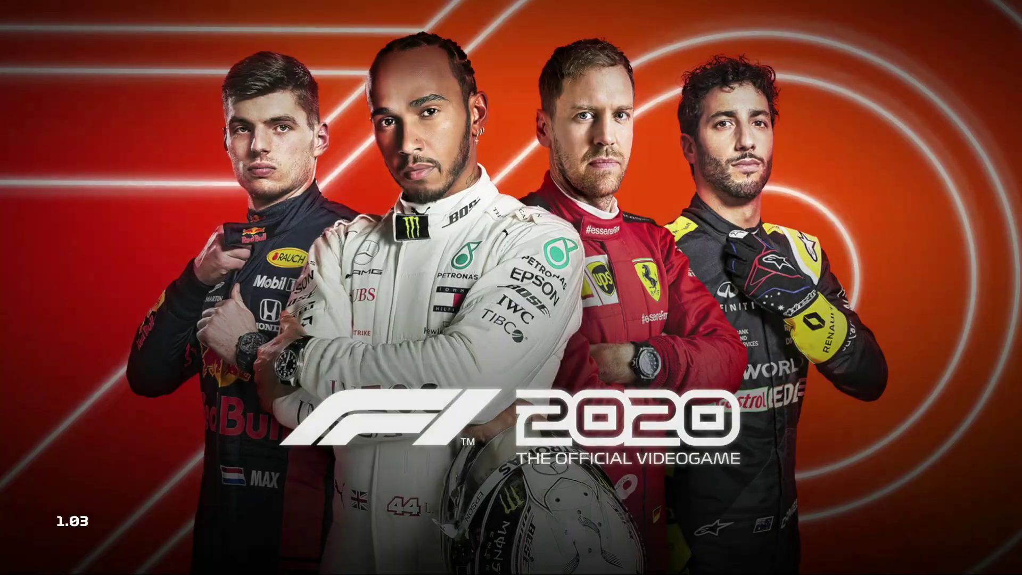
key(alt+Tab)
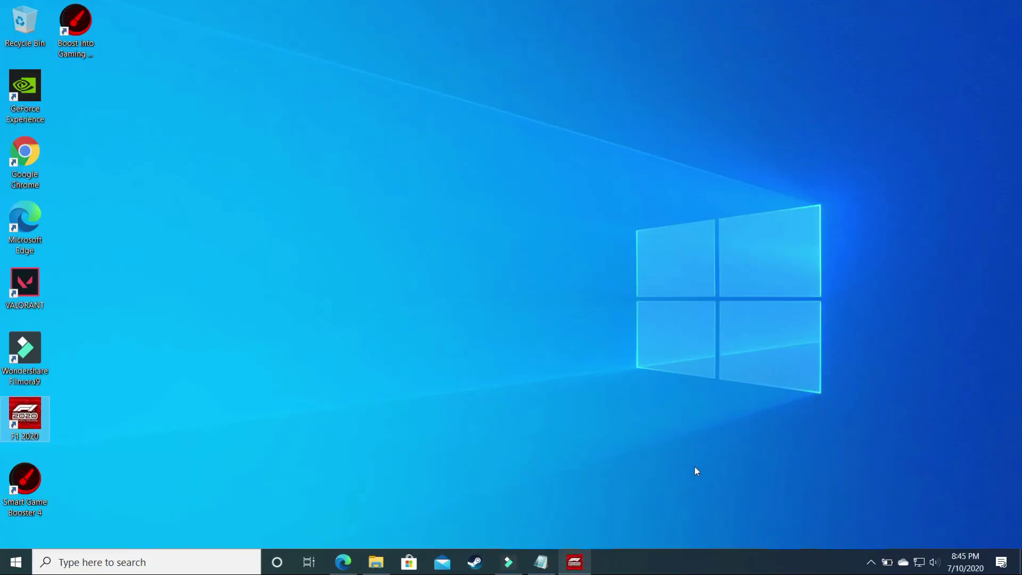
Step: Open Task Manager and go to the details entry for the F1 2020 Executable
right_click(686, 564)
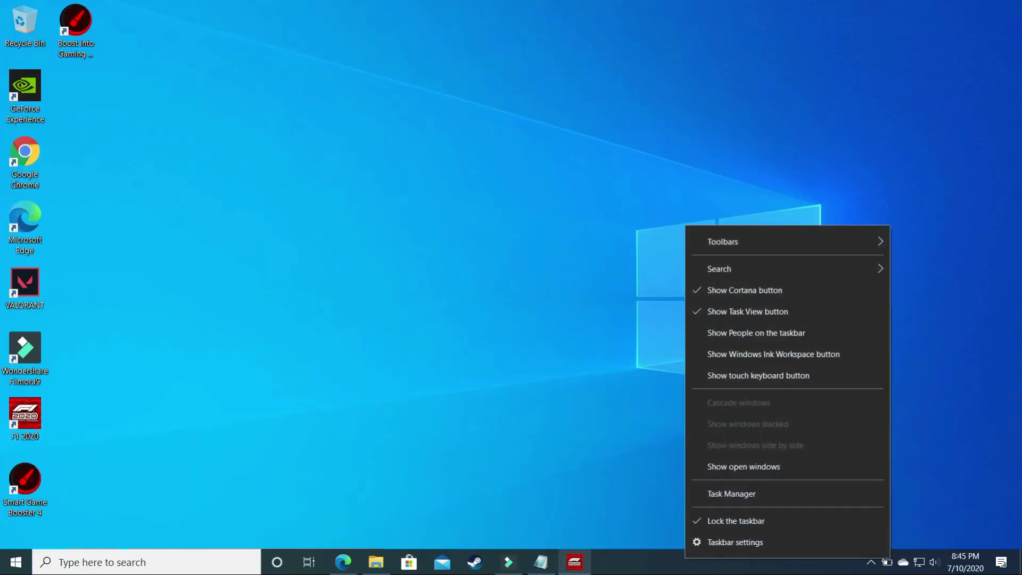
click(718, 495)
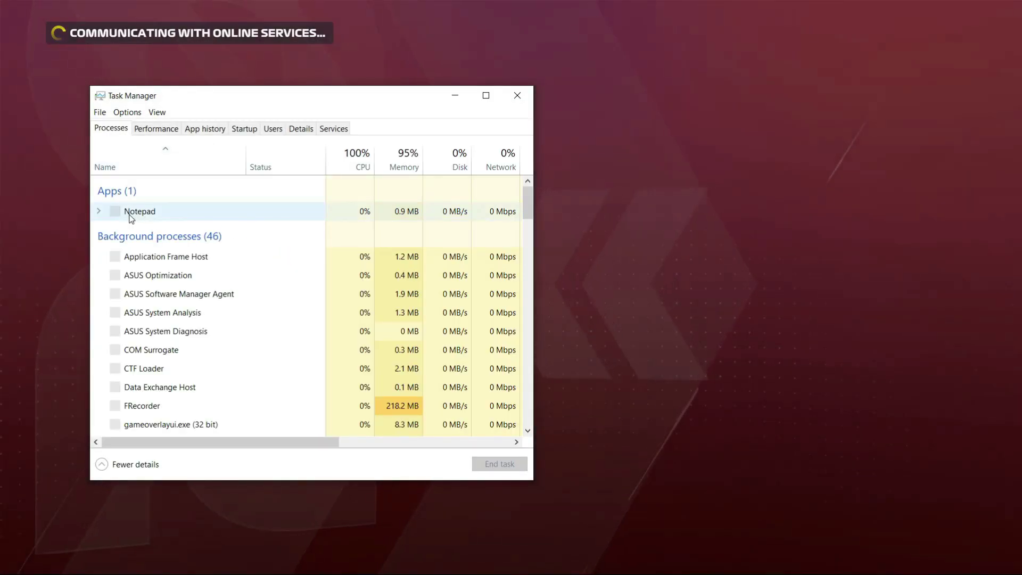
click(128, 211)
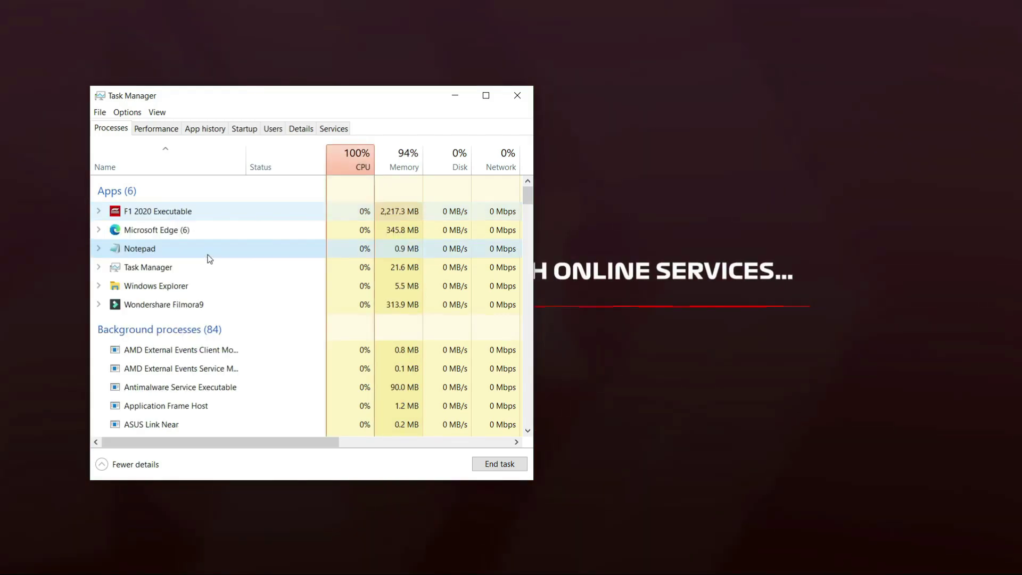
click(153, 214)
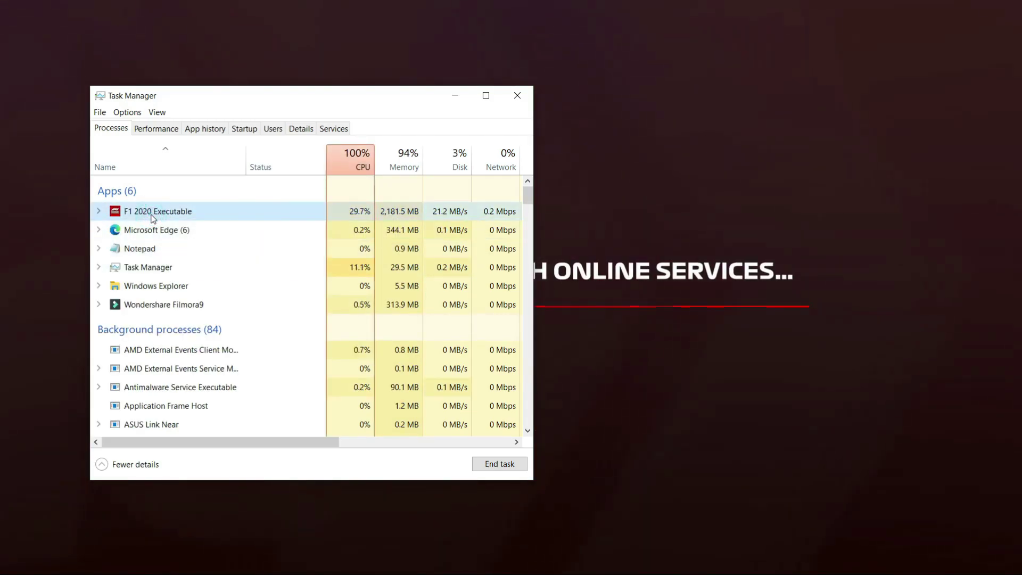
right_click(149, 216)
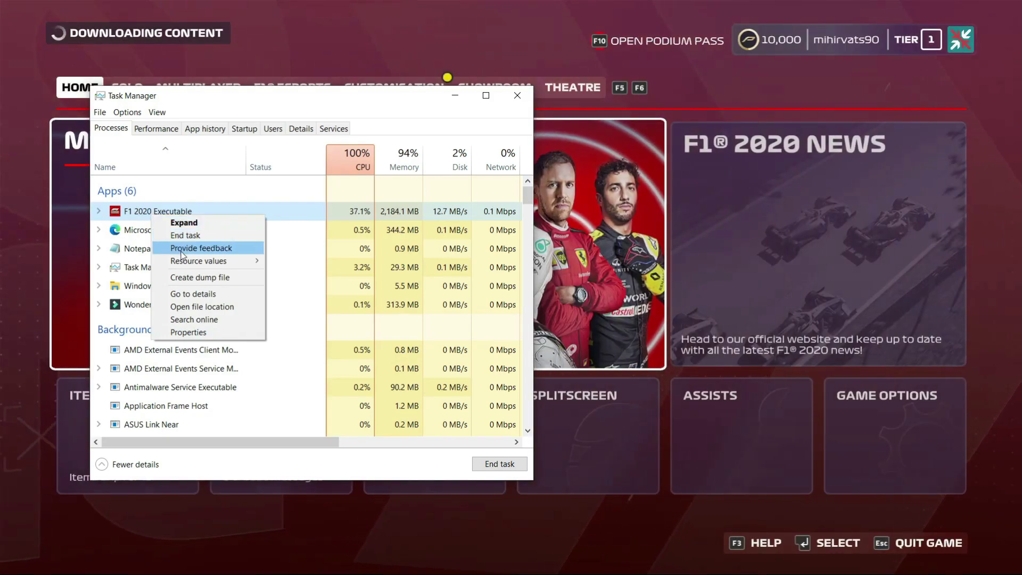
click(193, 294)
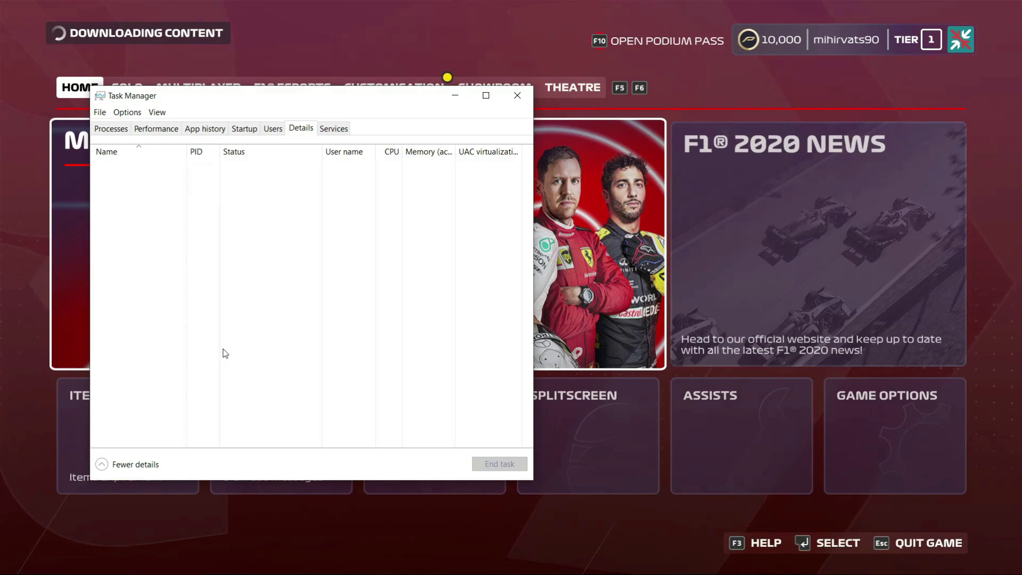
Step: Set F1_2020_dx12.exe's priority to Realtime and confirm the change
right_click(157, 434)
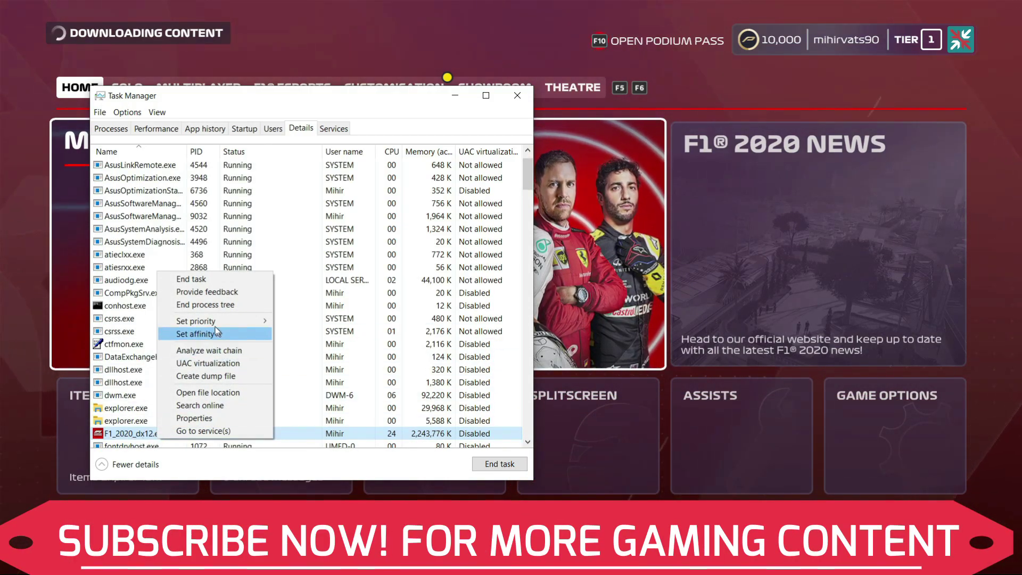
mouse_move(216, 326)
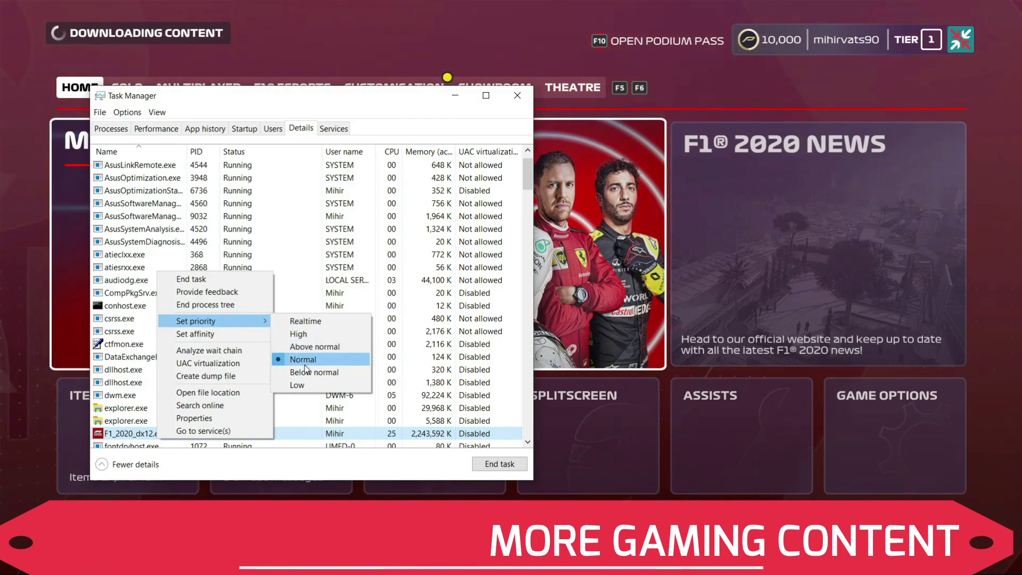
click(307, 322)
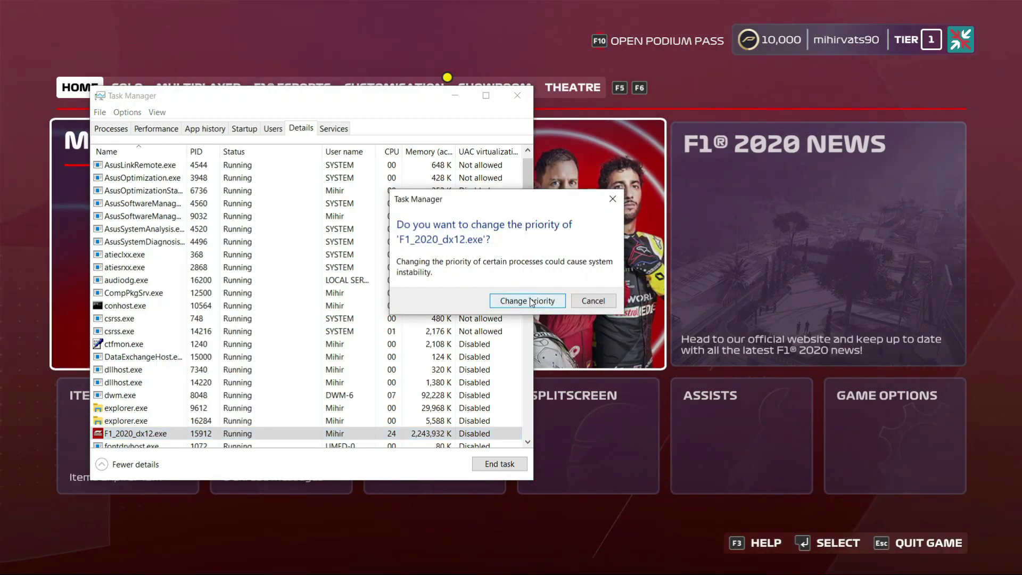
click(528, 301)
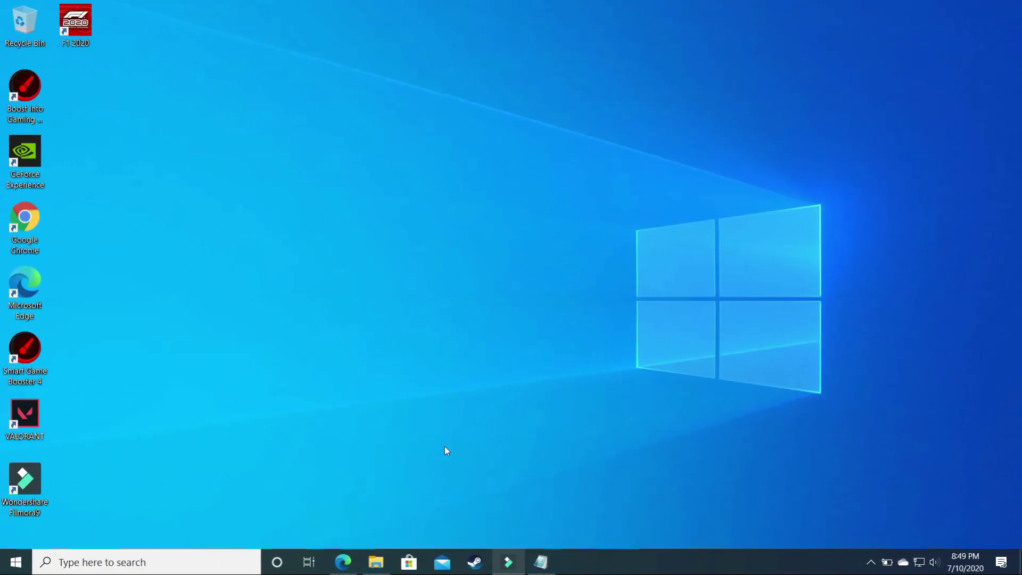
Step: Open Performance Options from This PC's Properties via Advanced system settings
click(382, 563)
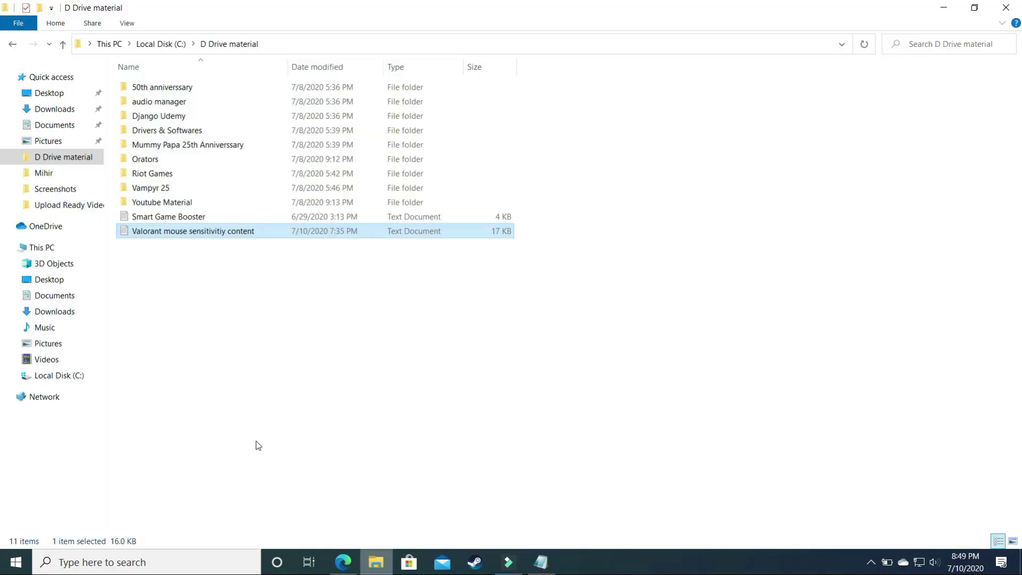
right_click(48, 251)
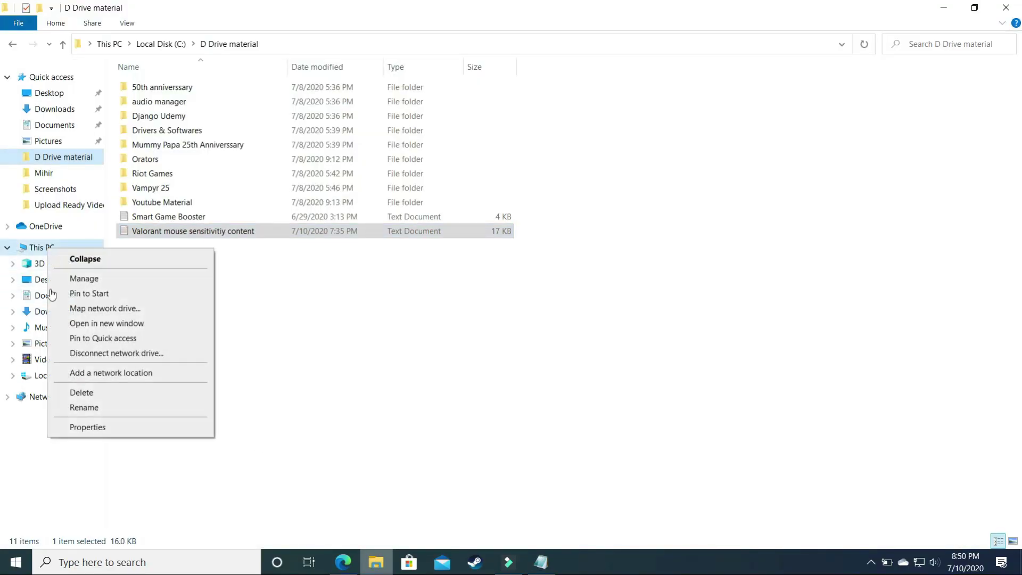
click(88, 428)
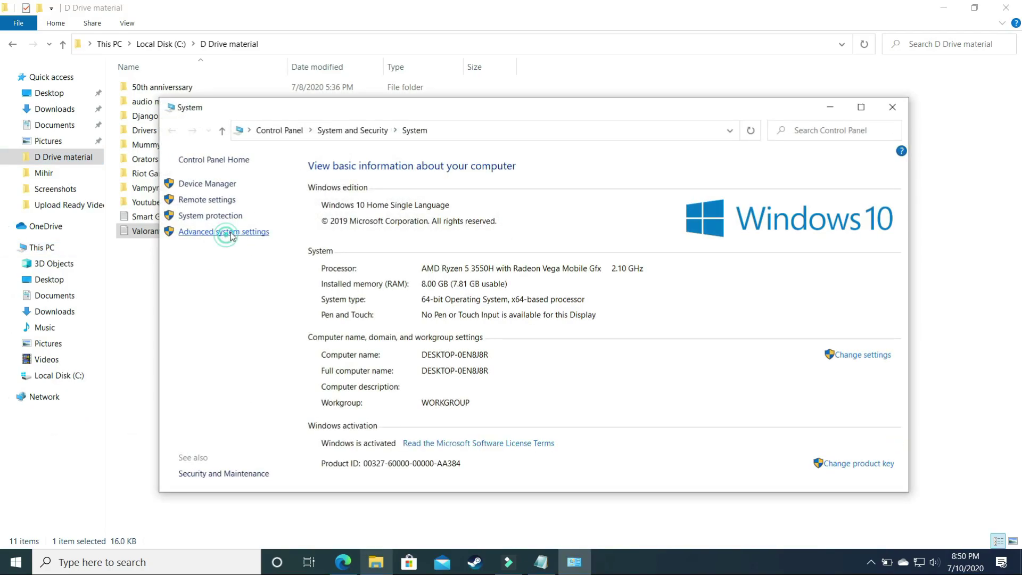
click(224, 232)
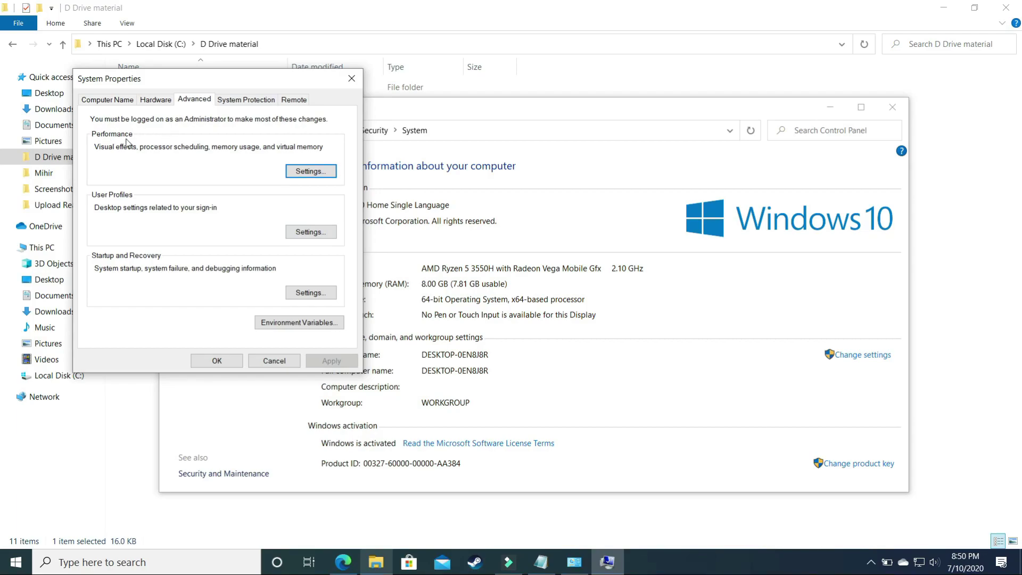
click(311, 171)
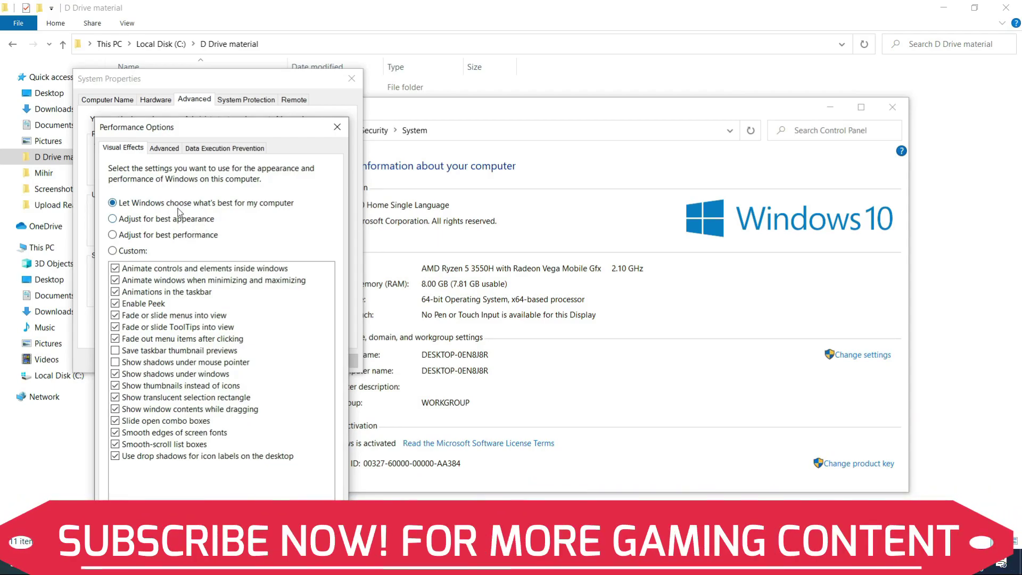
Step: Apply Adjust for best performance to visual effects, then return to the YouTube video in Edge
click(155, 219)
click(153, 234)
click(322, 525)
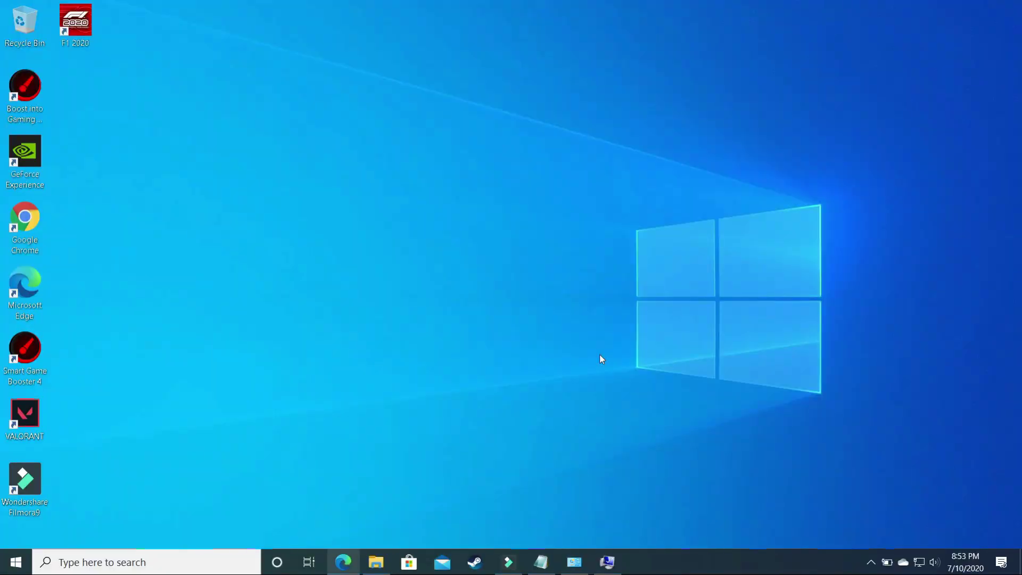
click(344, 562)
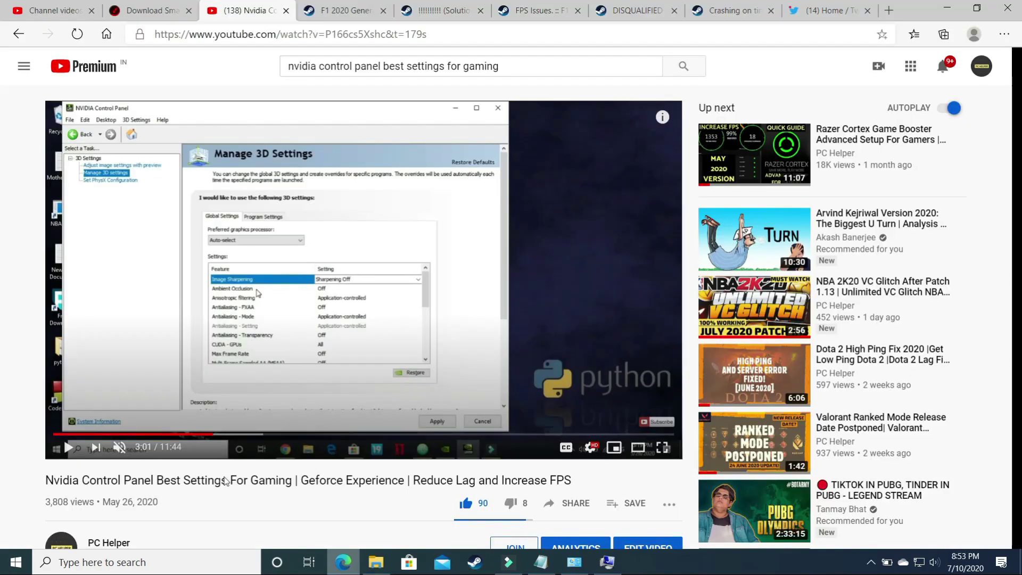